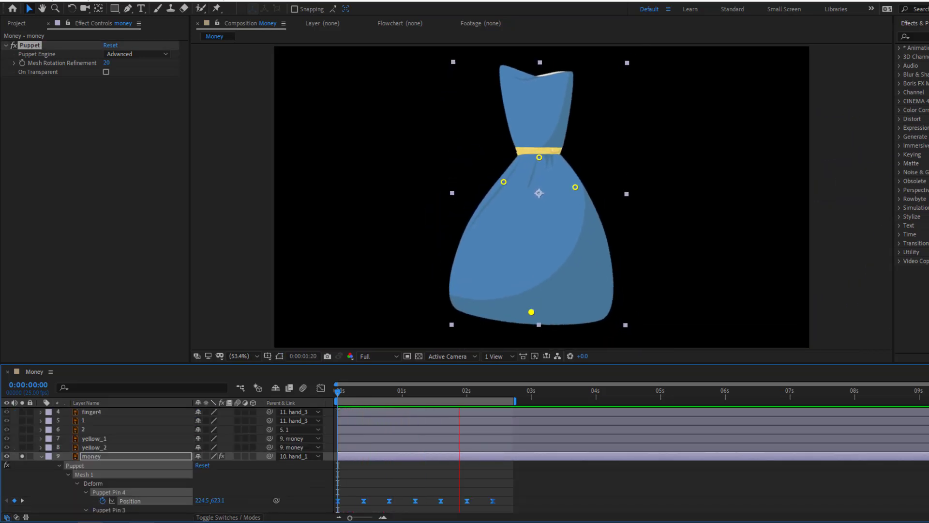
Step: Try moving the puppet pin at the bottom of the money bag and undo the move
{"action": "left_click_drag", "start_coordinate": [534, 313], "coordinate": [584, 290]}
{"action": "key", "text": "ctrl+z"}
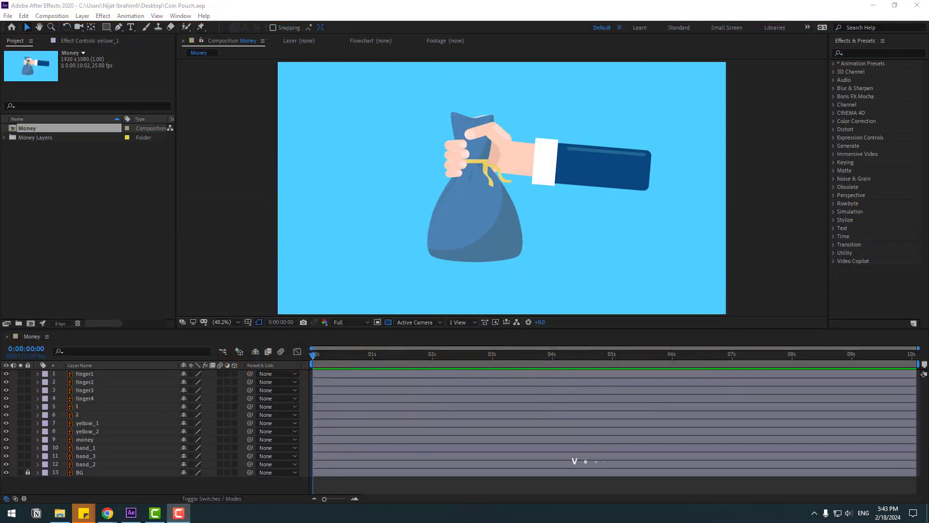
Step: Solo the hand_1 layer, move its anchor point to the outer right end of the blue sleeve, and unsolo it
{"action": "left_click", "coordinate": [589, 173]}
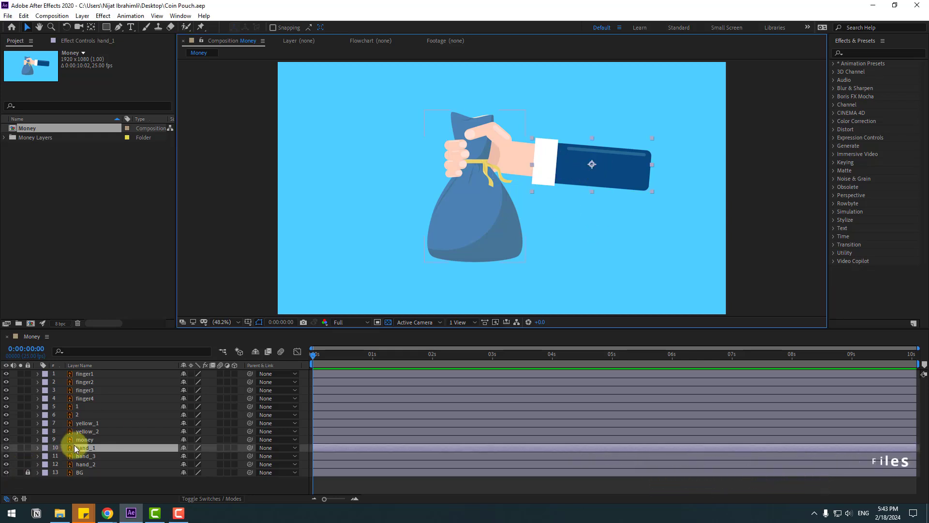
{"action": "left_click", "coordinate": [20, 447]}
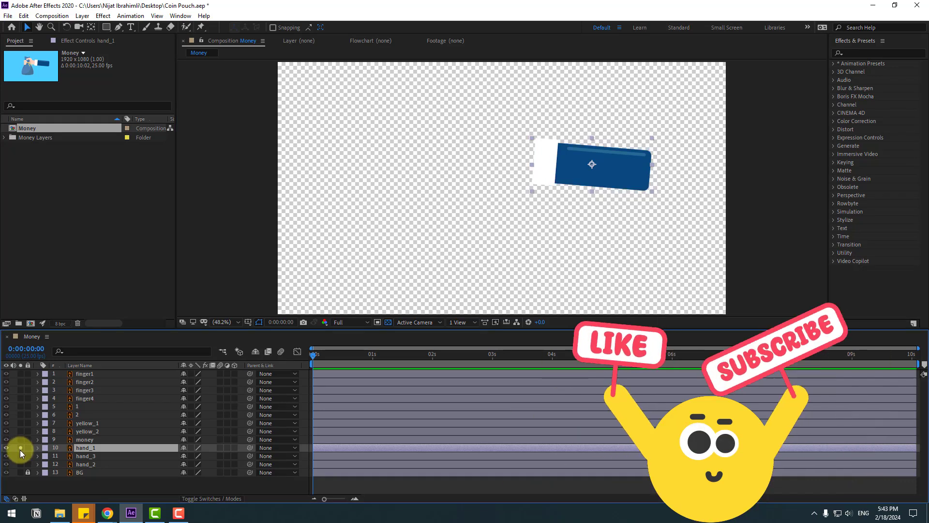
{"action": "key", "text": "y"}
{"action": "left_click_drag", "start_coordinate": [591, 164], "coordinate": [645, 172]}
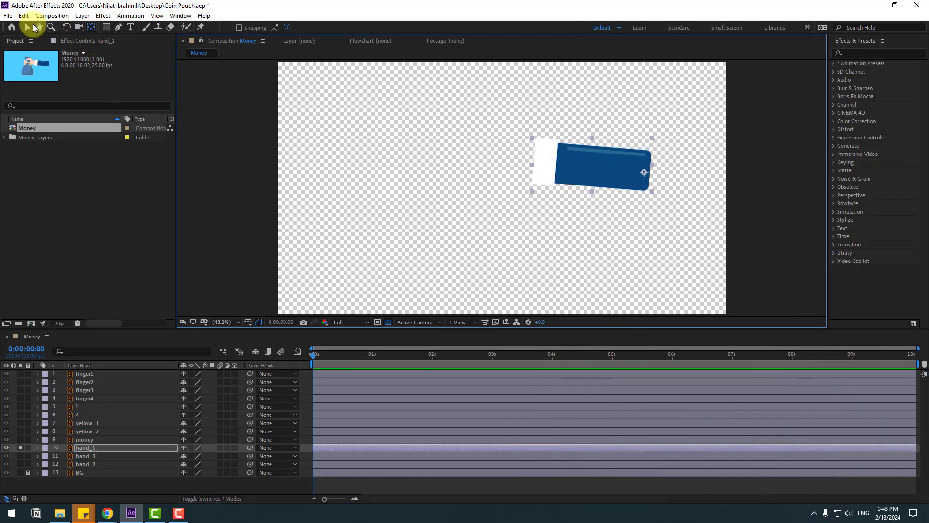
{"action": "left_click", "coordinate": [28, 26]}
{"action": "left_click", "coordinate": [21, 447]}
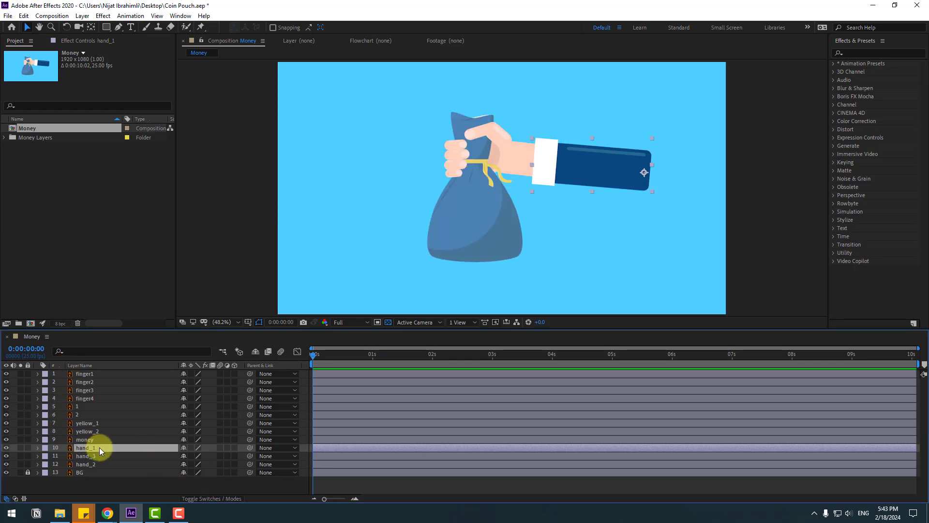
Step: Solo the hand_3 layer, move its anchor point to the palm's right edge near the wrist, and unsolo it
{"action": "left_click", "coordinate": [94, 457]}
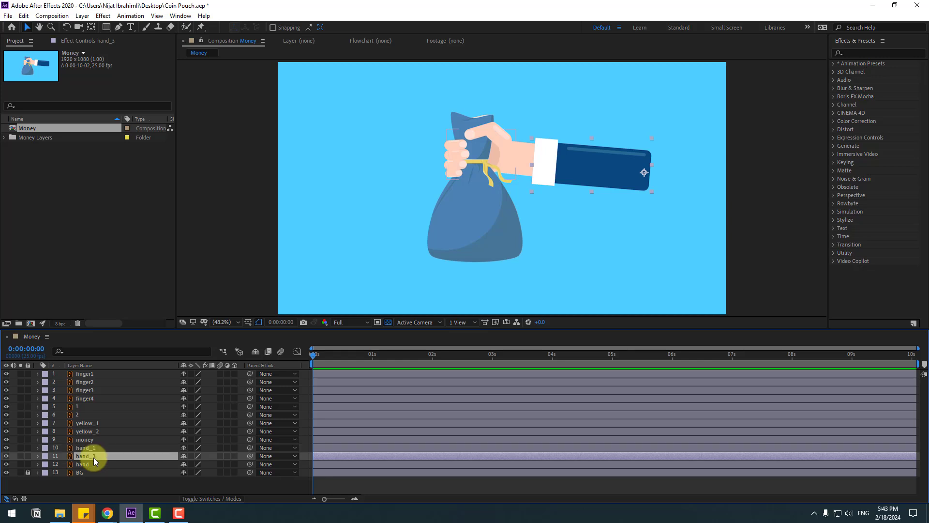
{"action": "left_click", "coordinate": [21, 456]}
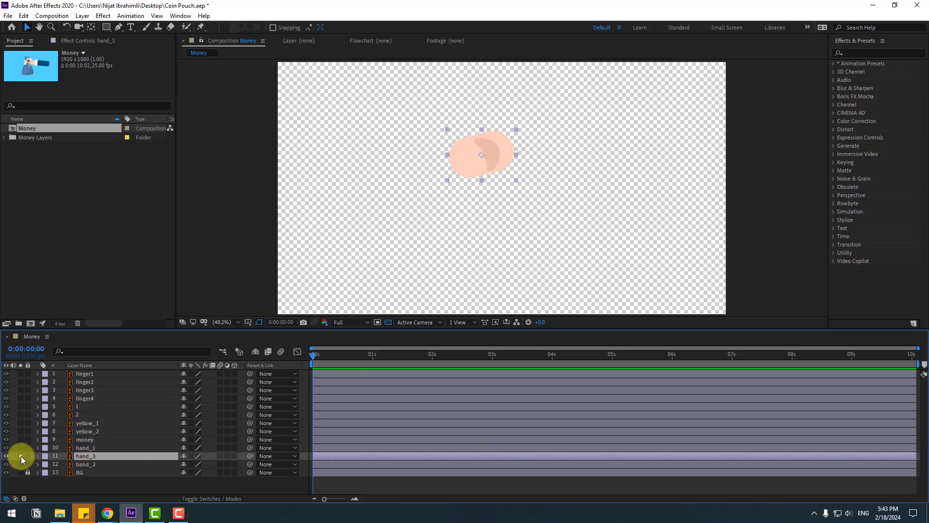
{"action": "left_click", "coordinate": [91, 26]}
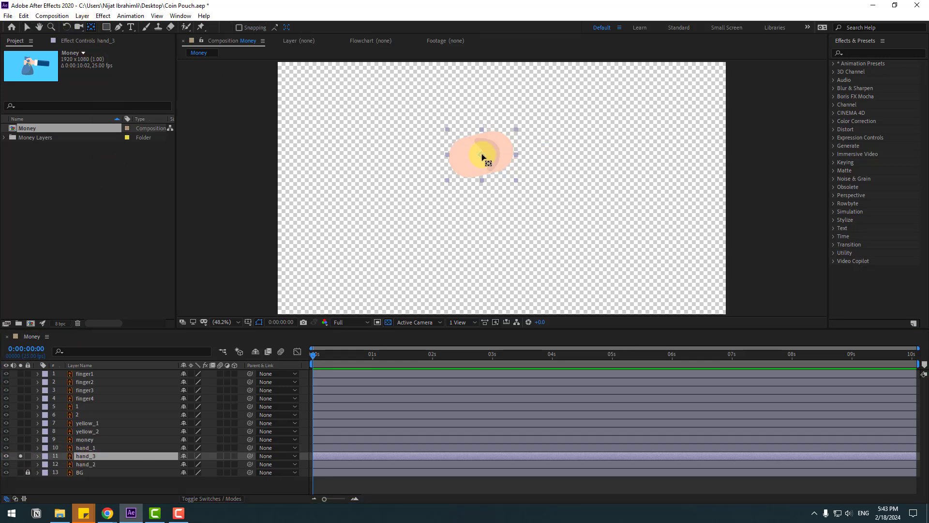
{"action": "left_click_drag", "start_coordinate": [481, 157], "coordinate": [511, 158]}
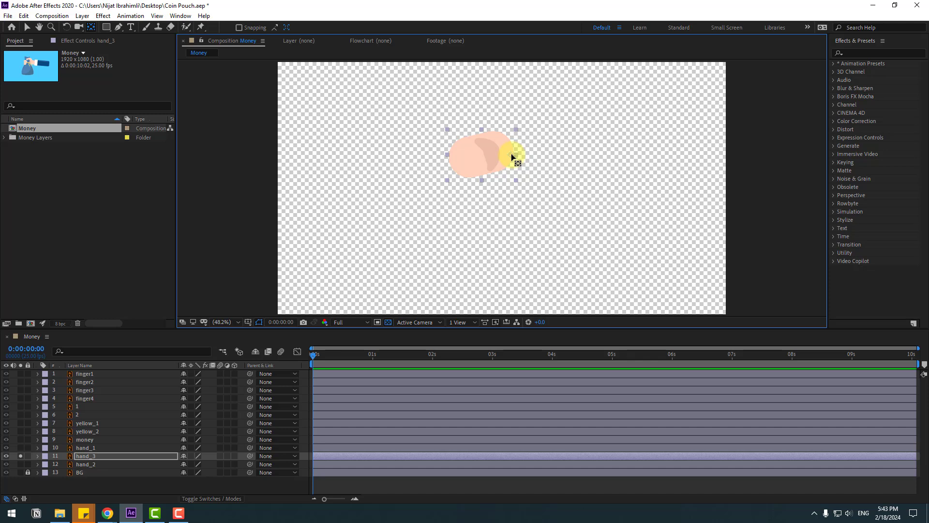
{"action": "left_click", "coordinate": [27, 26]}
{"action": "left_click", "coordinate": [21, 457]}
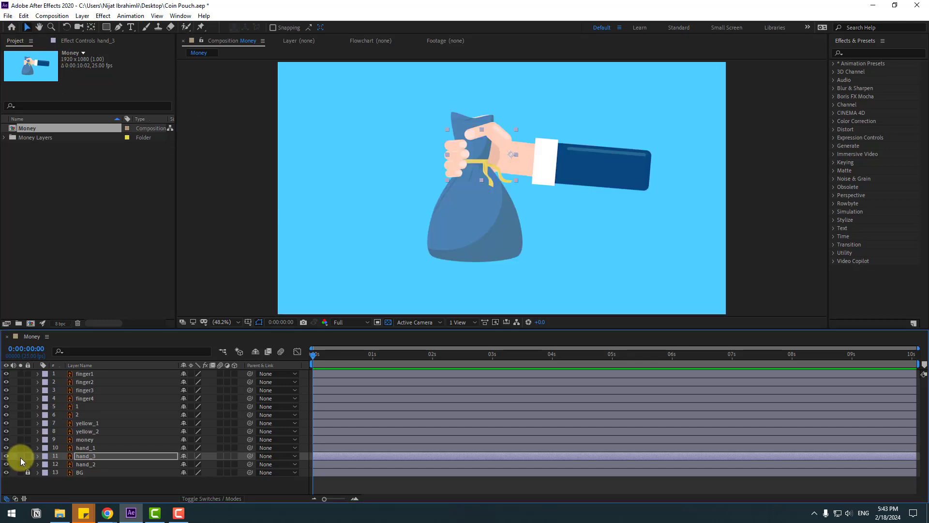
Step: Solo the hand_2 layer, move its anchor point toward the sleeve end of the wrist, and unsolo it
{"action": "left_click", "coordinate": [90, 463]}
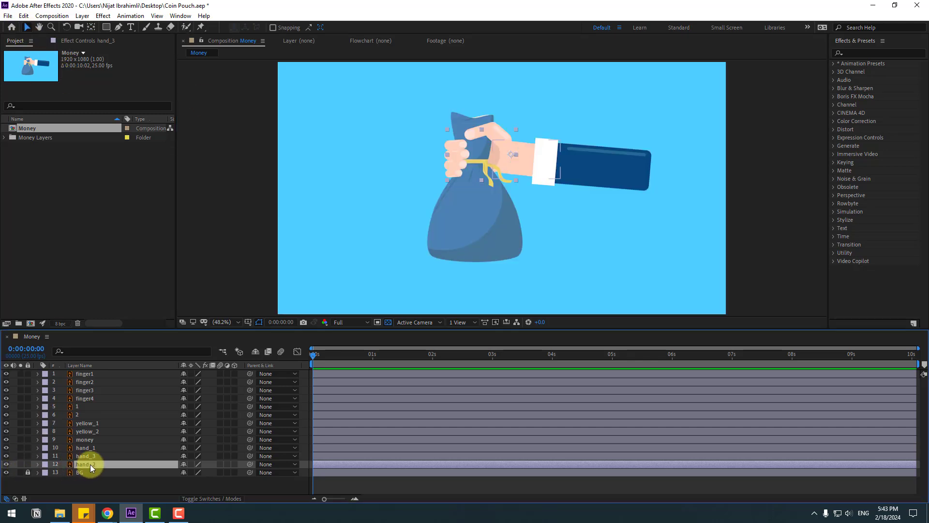
{"action": "left_click", "coordinate": [20, 464]}
{"action": "left_click", "coordinate": [91, 27]}
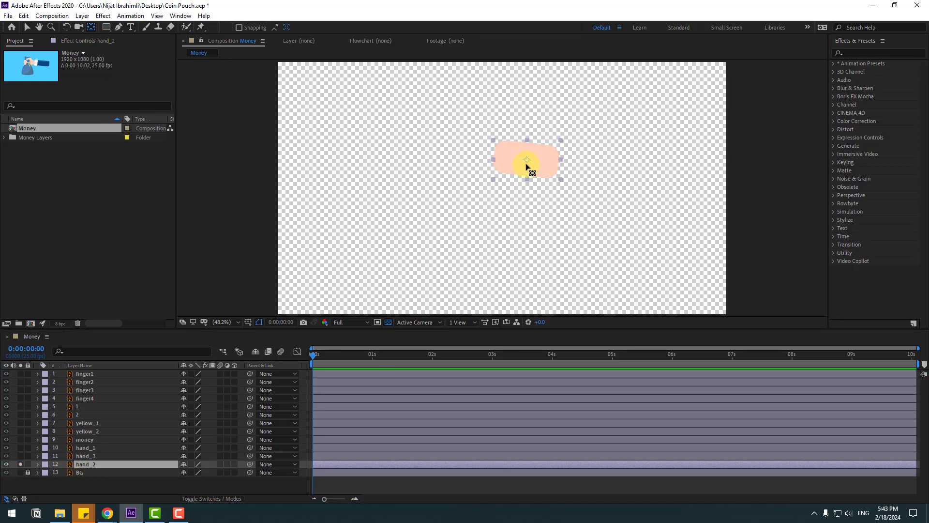
{"action": "left_click_drag", "start_coordinate": [526, 165], "coordinate": [542, 167]}
{"action": "left_click", "coordinate": [27, 26]}
{"action": "left_click", "coordinate": [59, 160]}
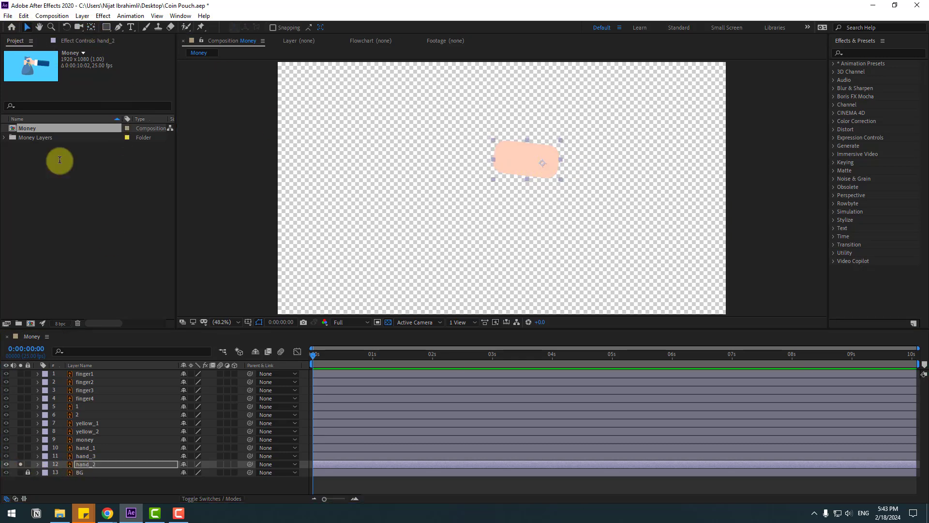
{"action": "left_click", "coordinate": [20, 463]}
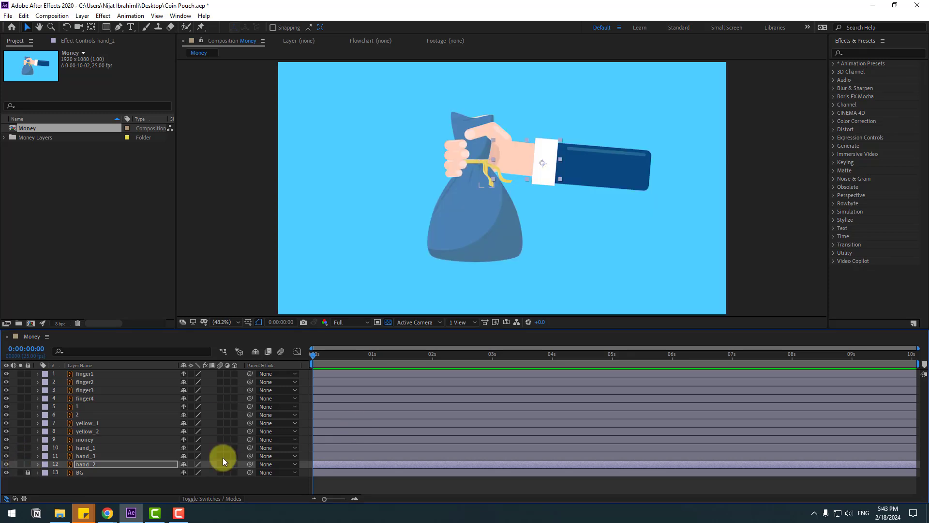
Step: Parent the hand_2 layer to hand_1 and the hand_3 layer to hand_2
{"action": "left_click", "coordinate": [91, 464]}
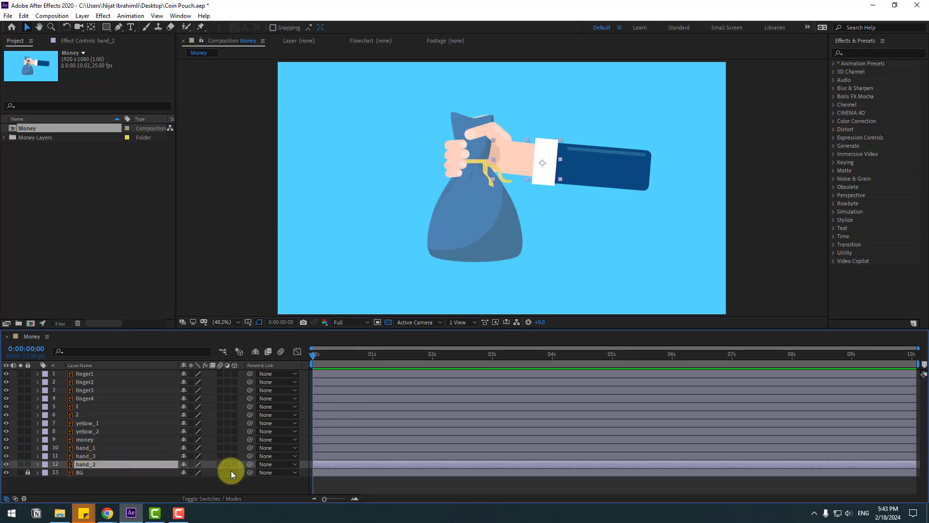
{"action": "left_click_drag", "start_coordinate": [250, 464], "coordinate": [92, 449]}
{"action": "left_click", "coordinate": [92, 457]}
{"action": "left_click_drag", "start_coordinate": [250, 456], "coordinate": [86, 463]}
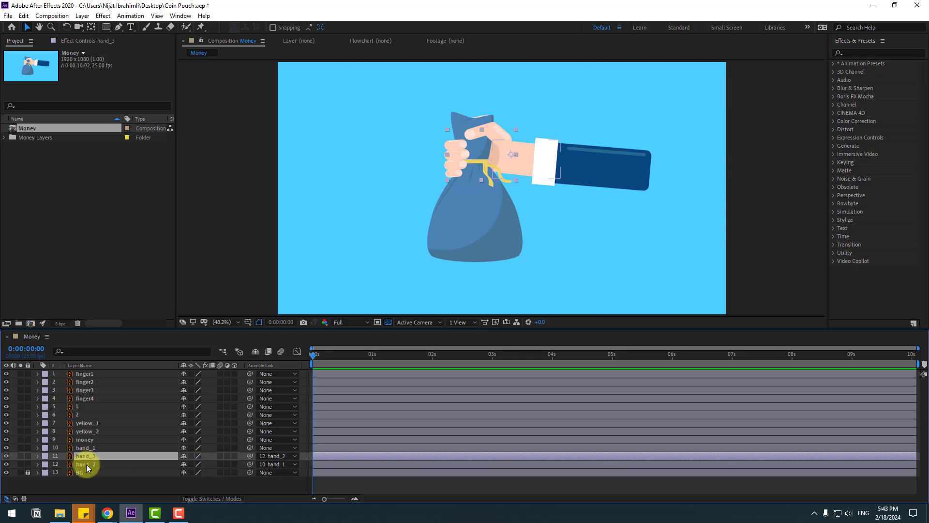
Step: Test the arm's parenting by moving the hand_1 sleeve layer, undo the move, and clear the selection
{"action": "left_click", "coordinate": [92, 447]}
{"action": "left_click_drag", "start_coordinate": [628, 171], "coordinate": [616, 141]}
{"action": "key", "text": "ctrl+z"}
{"action": "left_click", "coordinate": [94, 488]}
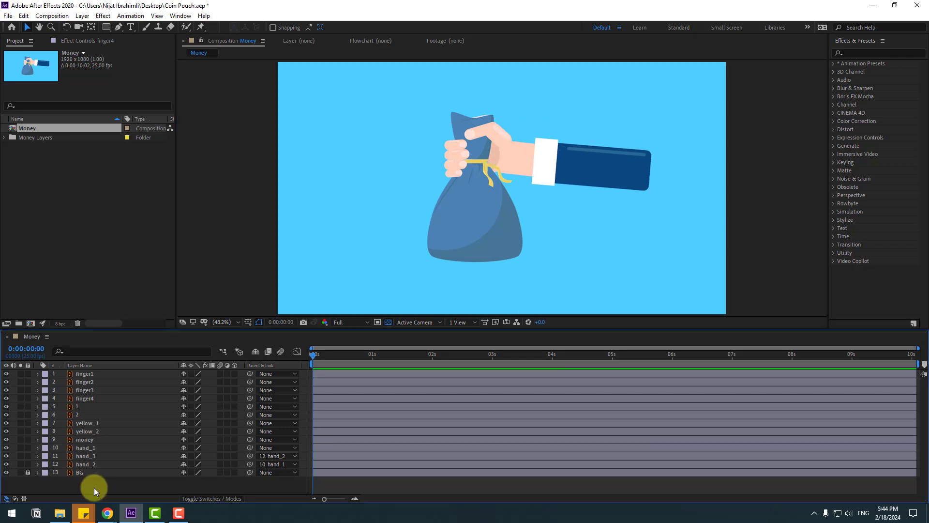
Step: Parent the finger1, finger2, finger3 and finger4 layers to hand_3
{"action": "left_click", "coordinate": [92, 400]}
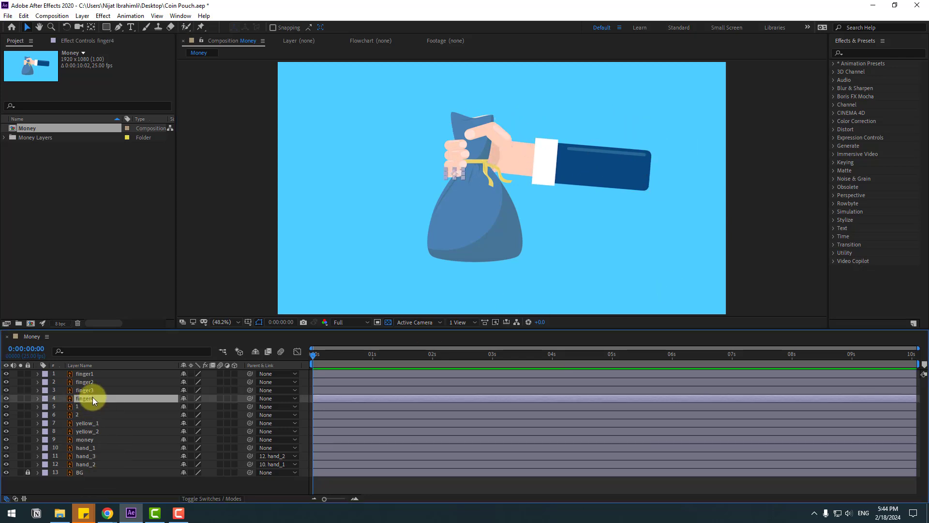
{"action": "left_click", "coordinate": [92, 389], "text": "ctrl"}
{"action": "left_click", "coordinate": [92, 382], "text": "ctrl"}
{"action": "left_click", "coordinate": [92, 374], "text": "ctrl"}
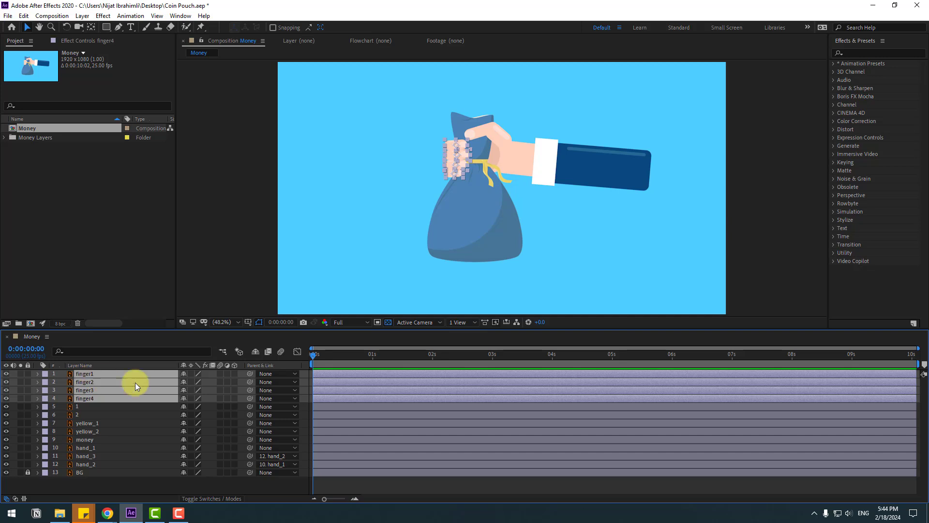
{"action": "left_click", "coordinate": [92, 483]}
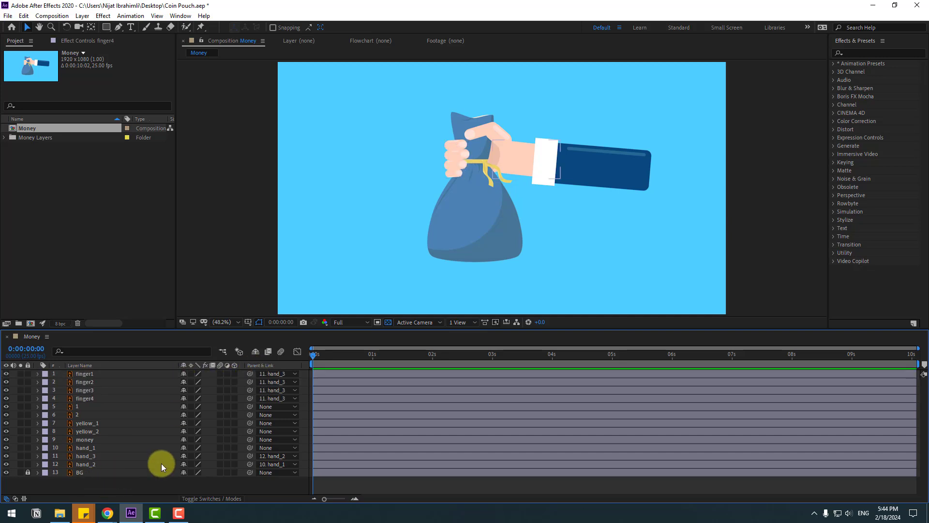
Step: Solo the finger4 layer with the transparency grid off and move its anchor point to the finger's left end
{"action": "left_click", "coordinate": [87, 399]}
{"action": "left_click", "coordinate": [20, 398]}
{"action": "scroll", "coordinate": [437, 173], "scroll_direction": "up", "scroll_amount": 6}
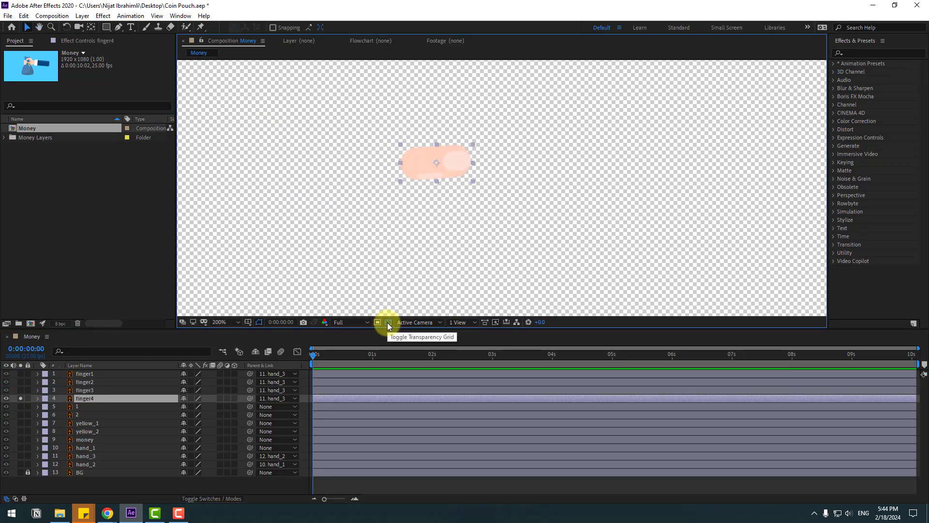
{"action": "left_click", "coordinate": [387, 322]}
{"action": "left_click", "coordinate": [87, 29]}
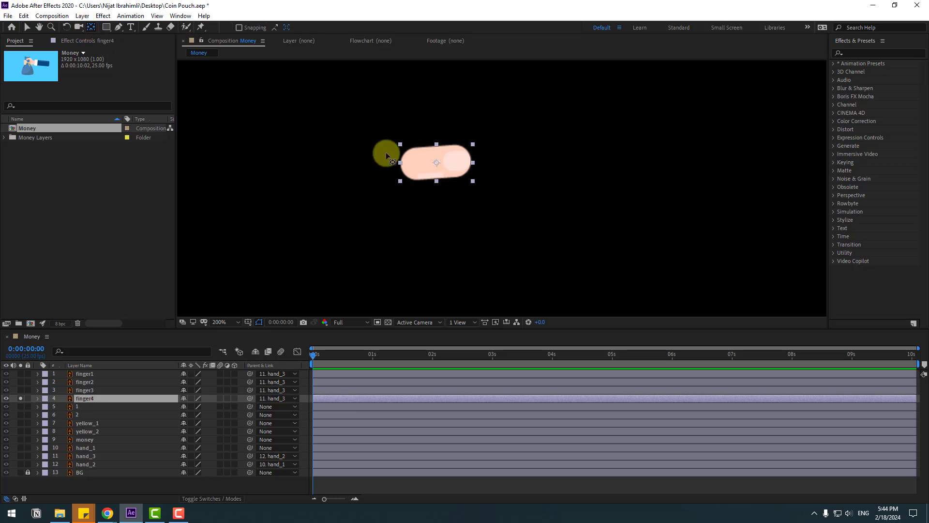
{"action": "left_click_drag", "start_coordinate": [434, 166], "coordinate": [409, 169]}
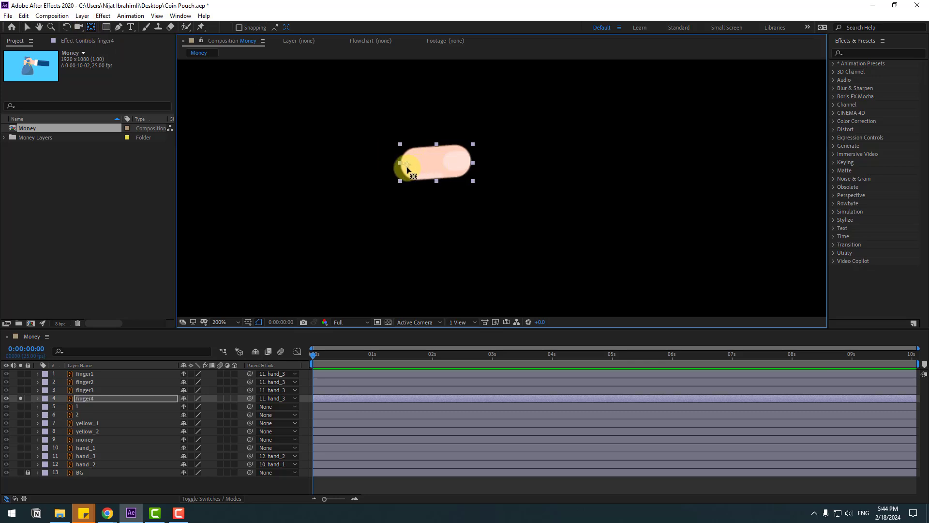
{"action": "left_click", "coordinate": [27, 27]}
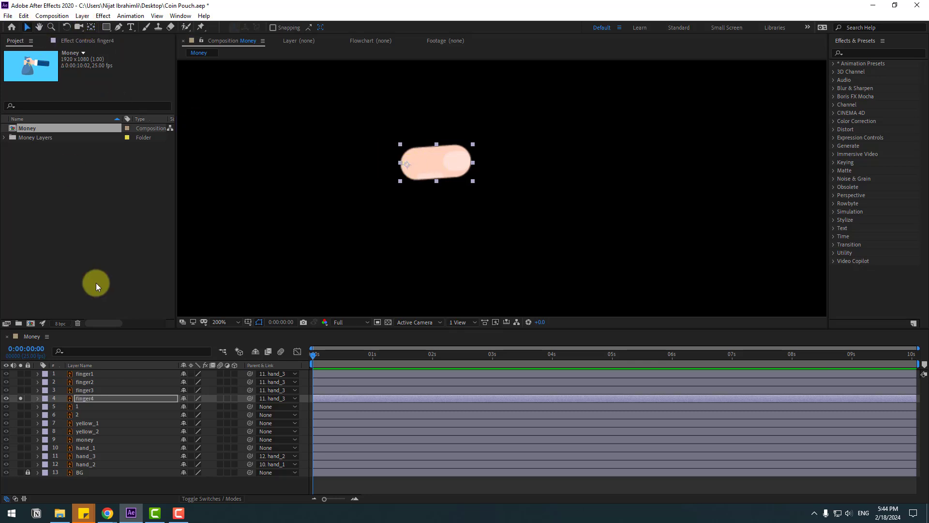
Step: Solo the finger3 and finger2 layers and move each one's anchor point to the finger's left end
{"action": "left_click", "coordinate": [78, 390]}
{"action": "left_click", "coordinate": [20, 390]}
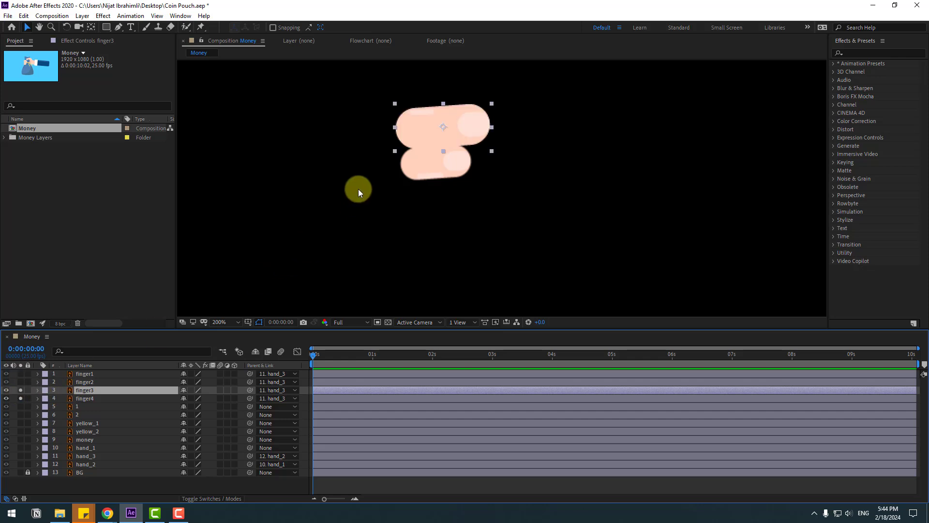
{"action": "left_click", "coordinate": [90, 30]}
{"action": "left_click_drag", "start_coordinate": [422, 146], "coordinate": [382, 153]}
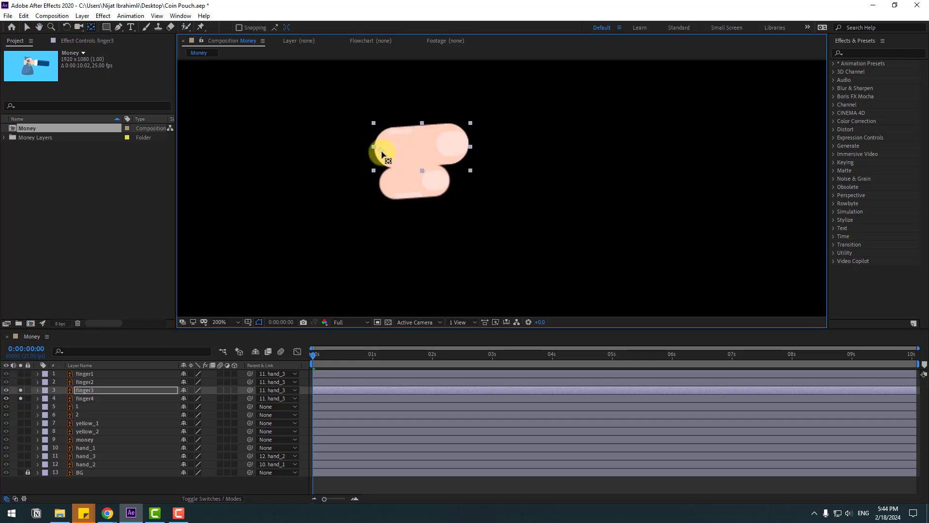
{"action": "left_click", "coordinate": [79, 383]}
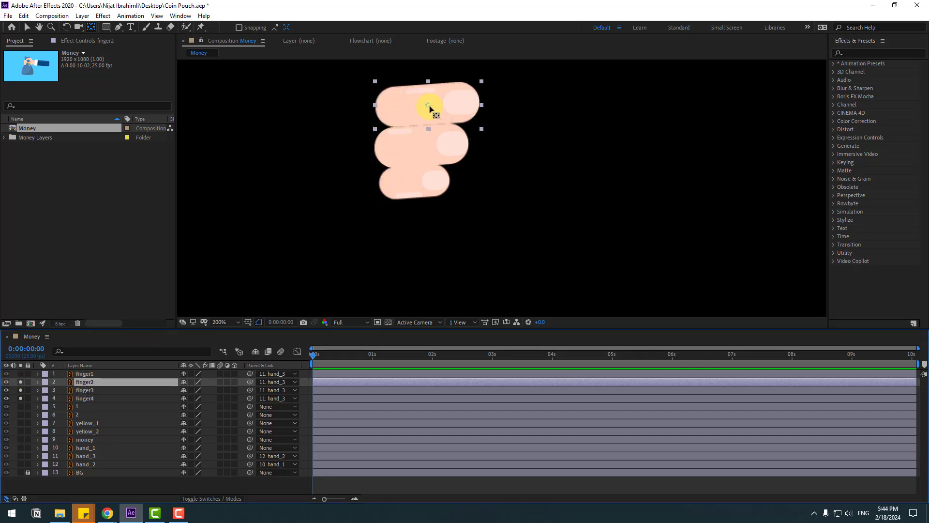
{"action": "left_click_drag", "start_coordinate": [429, 105], "coordinate": [381, 110]}
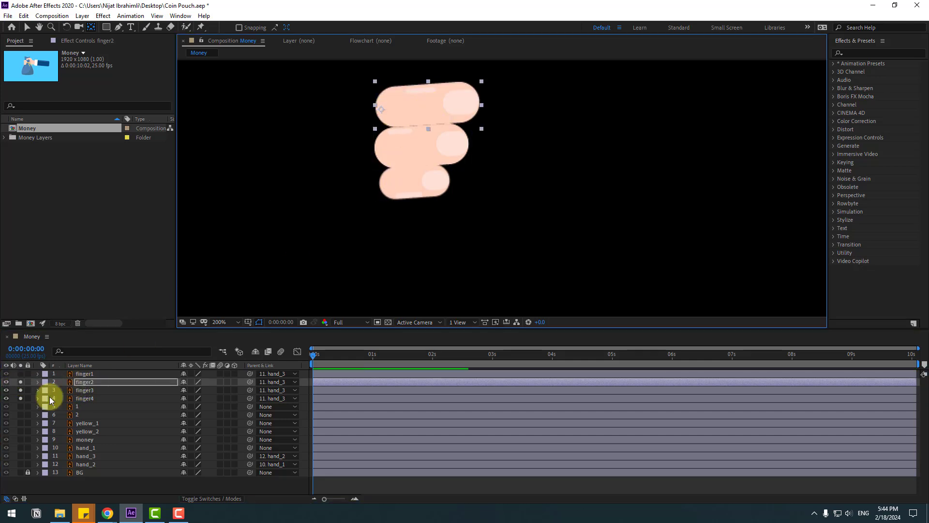
Step: Solo the finger1 layer and move its anchor point to the finger's left end
{"action": "left_click", "coordinate": [77, 374]}
{"action": "left_click", "coordinate": [21, 373]}
{"action": "left_click_drag", "start_coordinate": [427, 188], "coordinate": [407, 236]}
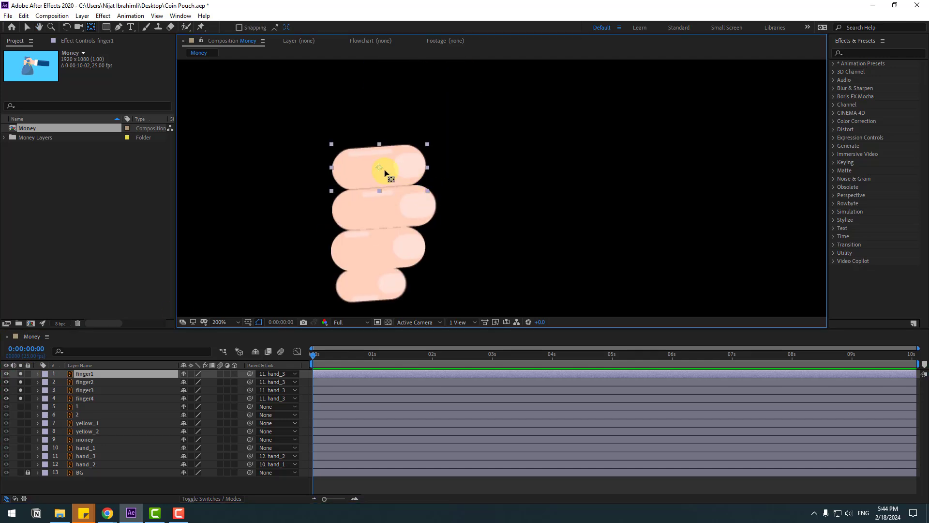
{"action": "left_click_drag", "start_coordinate": [380, 172], "coordinate": [337, 171]}
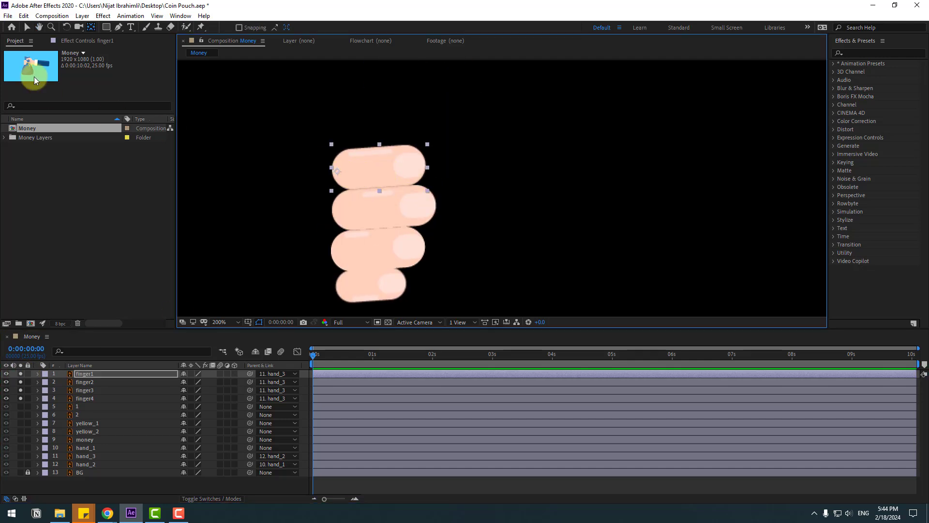
{"action": "left_click", "coordinate": [27, 28]}
Step: Check the anchor points of the fingers and unsolo all four finger layers to show the whole artwork
{"action": "left_click", "coordinate": [351, 223]}
{"action": "left_click", "coordinate": [359, 276]}
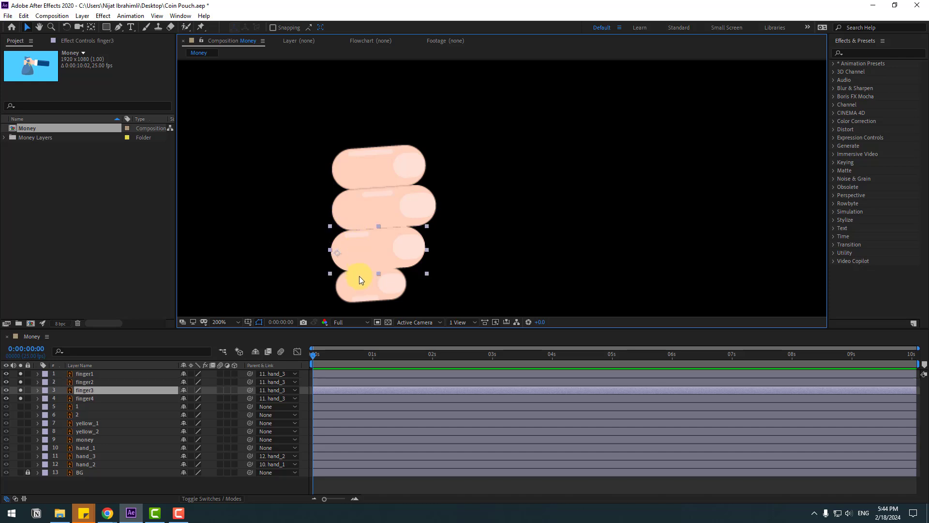
{"action": "left_click", "coordinate": [379, 189]}
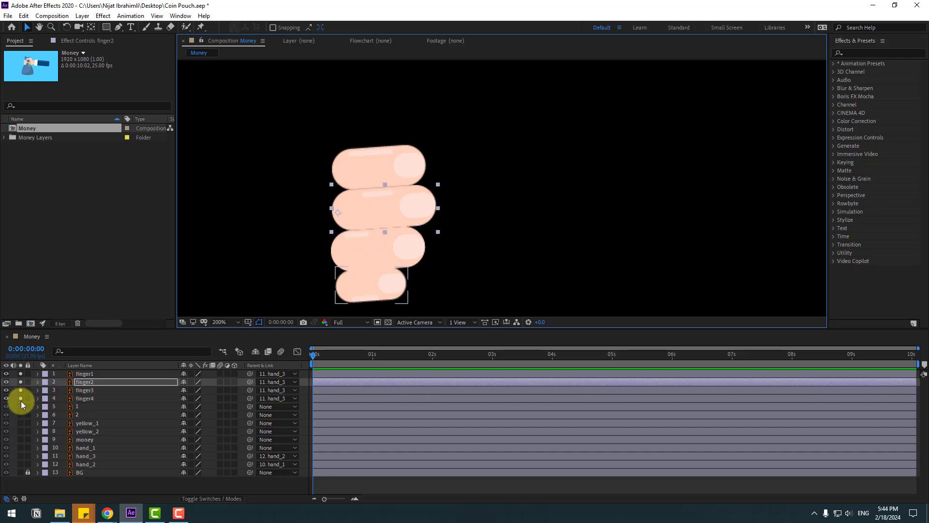
{"action": "left_click_drag", "start_coordinate": [21, 401], "coordinate": [22, 369]}
{"action": "scroll", "coordinate": [500, 180], "scroll_direction": "down", "scroll_amount": 2}
{"action": "key", "text": "h"}
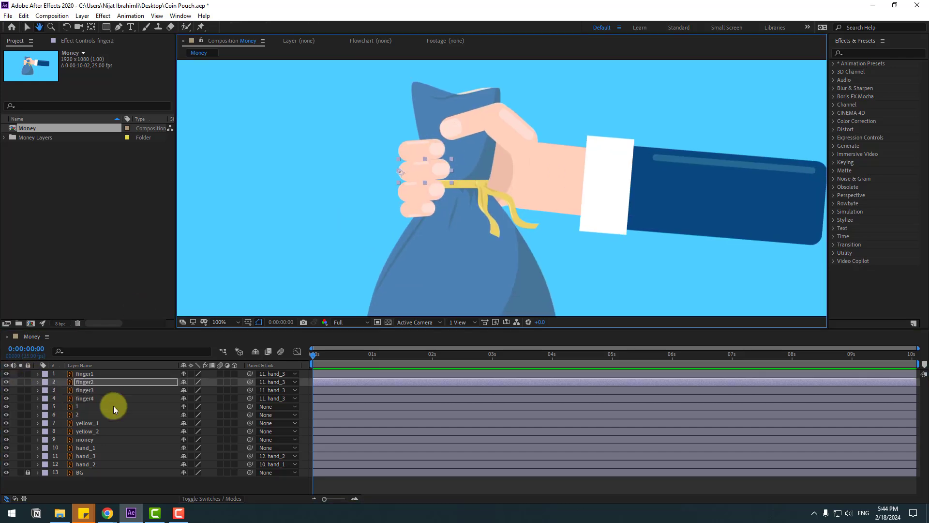
{"action": "key", "text": "v"}
Step: Solo layer 1, move its anchor point to the finger segment's lower-right end, and unsolo it
{"action": "left_click", "coordinate": [455, 129]}
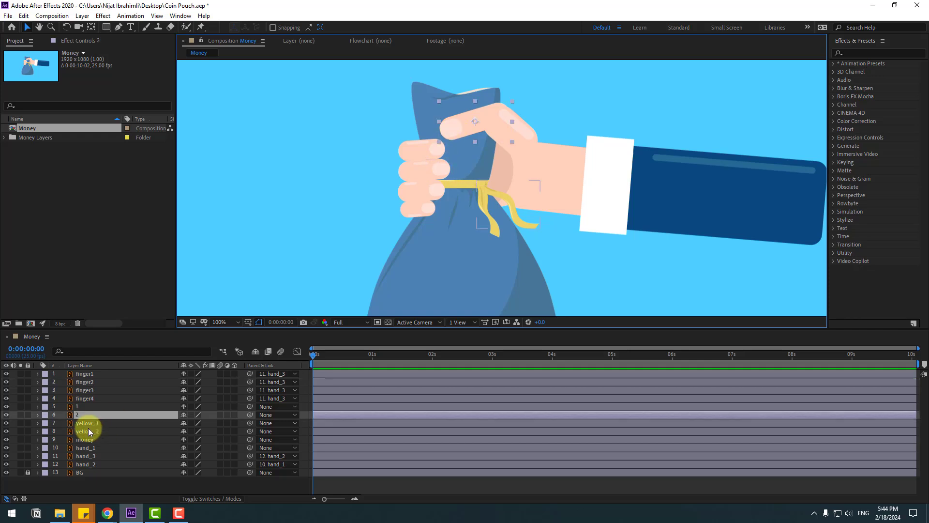
{"action": "left_click", "coordinate": [79, 406]}
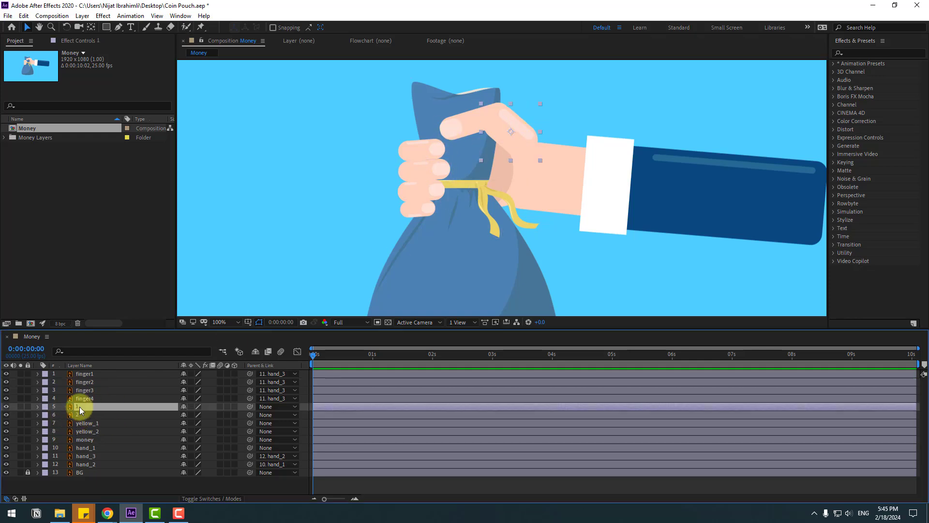
{"action": "left_click", "coordinate": [20, 406]}
{"action": "left_click", "coordinate": [94, 30]}
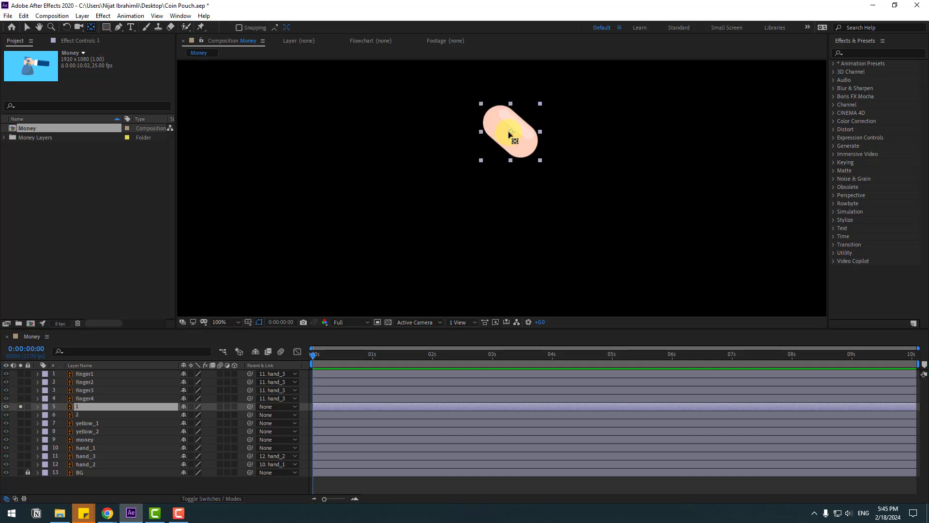
{"action": "left_click_drag", "start_coordinate": [509, 135], "coordinate": [526, 148]}
{"action": "left_click", "coordinate": [26, 29]}
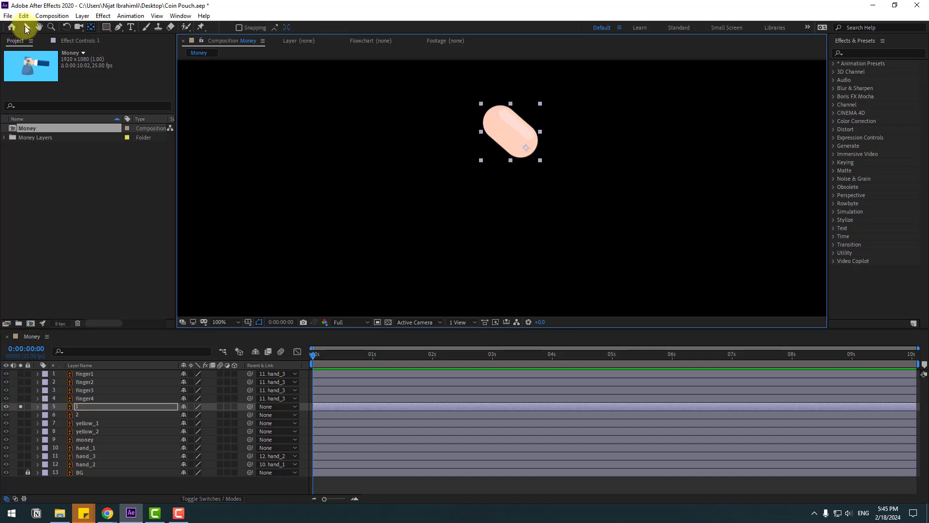
{"action": "left_click", "coordinate": [20, 406]}
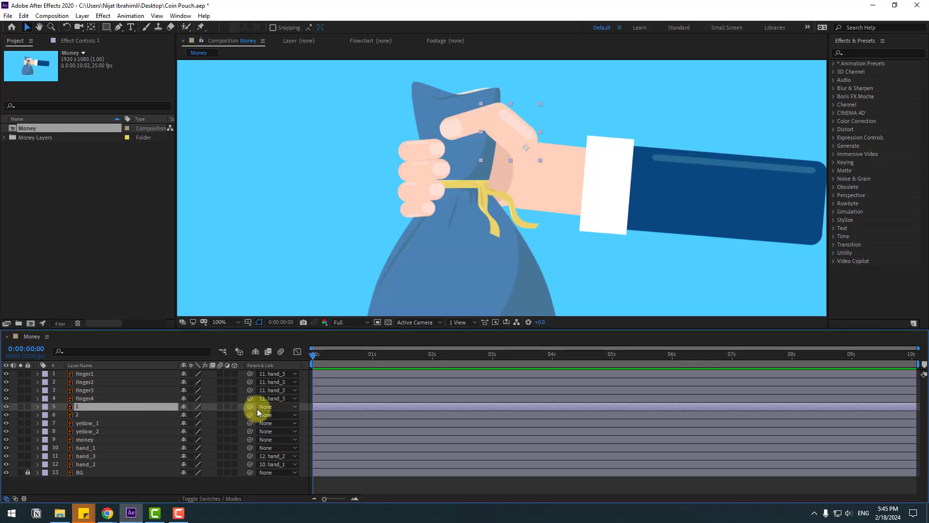
Step: Parent layer 1 to hand_3 and layer 2 to layer 1
{"action": "left_click_drag", "start_coordinate": [250, 407], "coordinate": [83, 456]}
{"action": "left_click", "coordinate": [76, 415]}
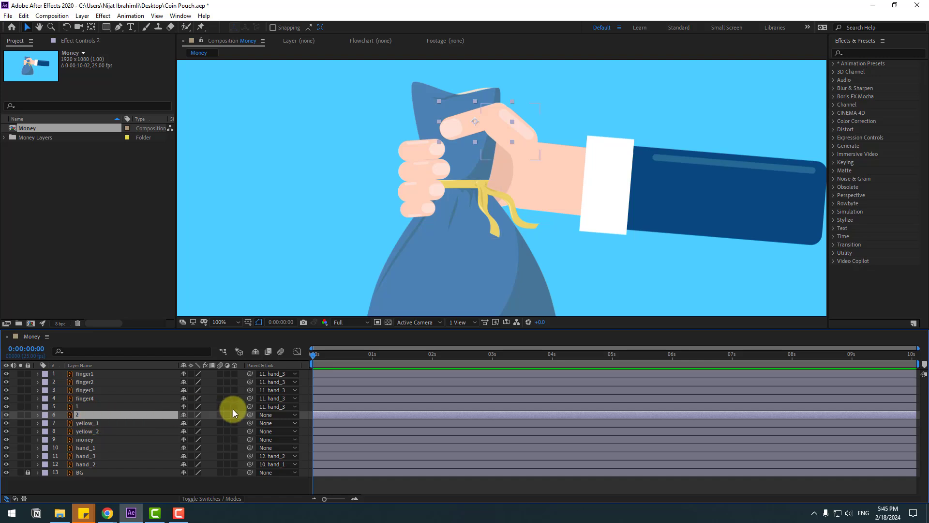
{"action": "left_click_drag", "start_coordinate": [248, 414], "coordinate": [76, 407]}
Step: Solo layer 2, move its anchor point to the segment's right end where it meets layer 1, and unsolo it
{"action": "left_click", "coordinate": [20, 414]}
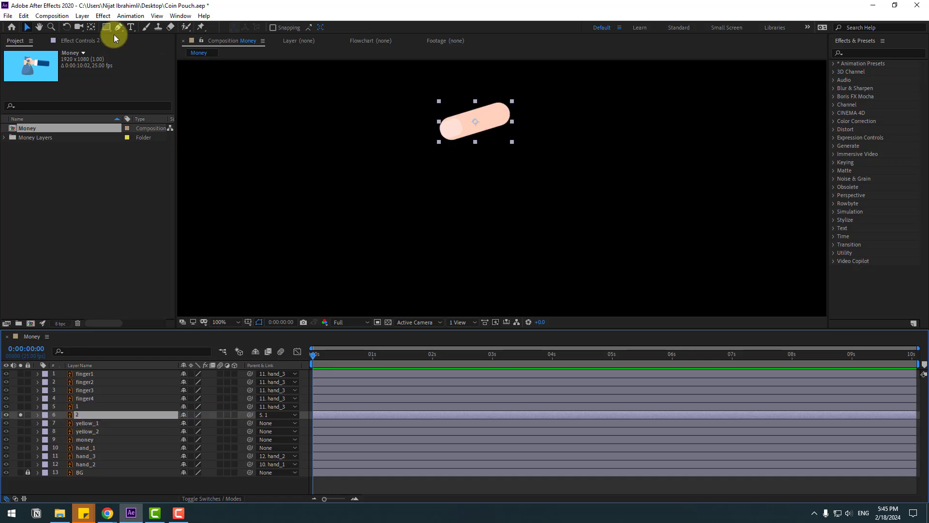
{"action": "left_click", "coordinate": [121, 31]}
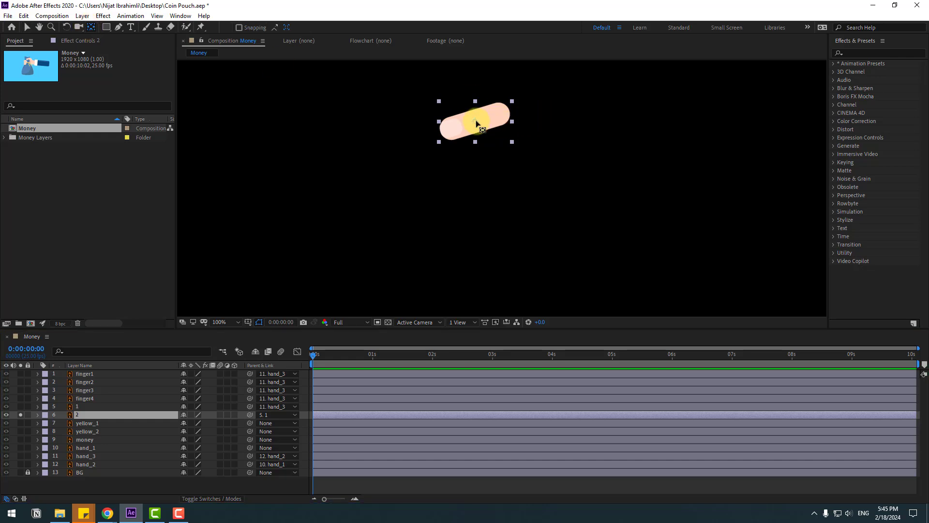
{"action": "left_click_drag", "start_coordinate": [475, 122], "coordinate": [500, 116]}
{"action": "left_click", "coordinate": [27, 27]}
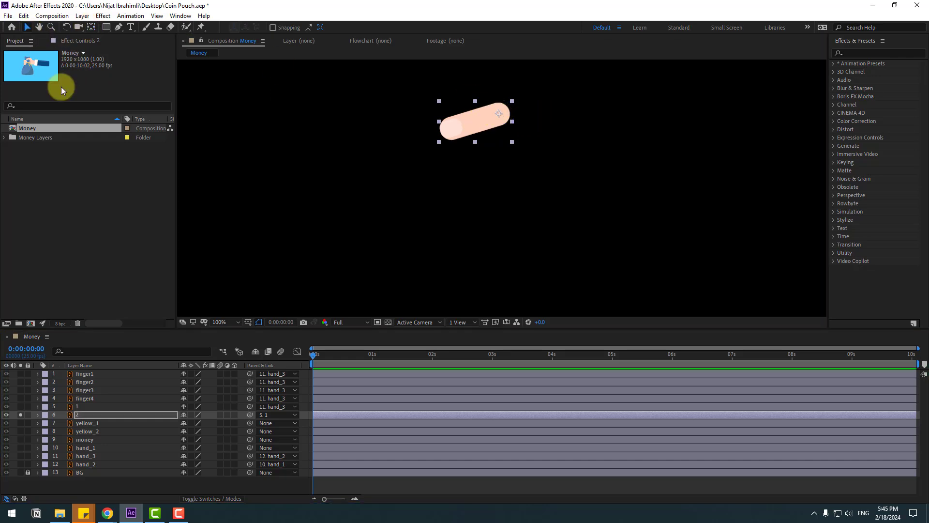
{"action": "left_click", "coordinate": [21, 414]}
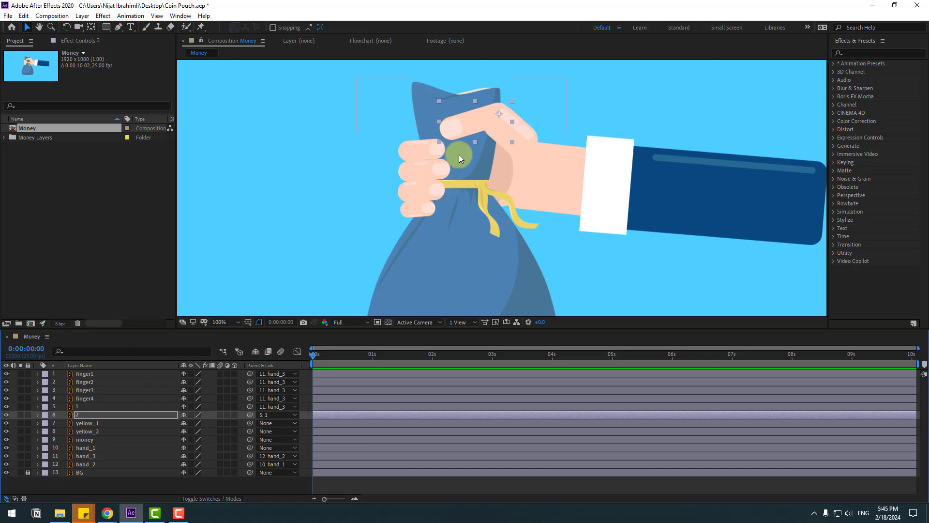
Step: Try rotating layers 1 and 2 to test their joints, and collapse their Rotation properties
{"action": "left_click", "coordinate": [73, 407], "text": "shift"}
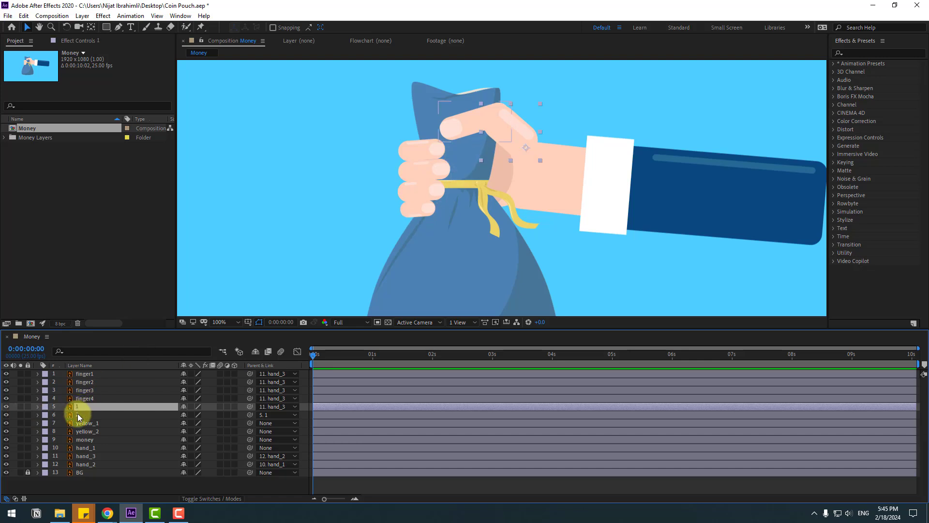
{"action": "key", "text": "r"}
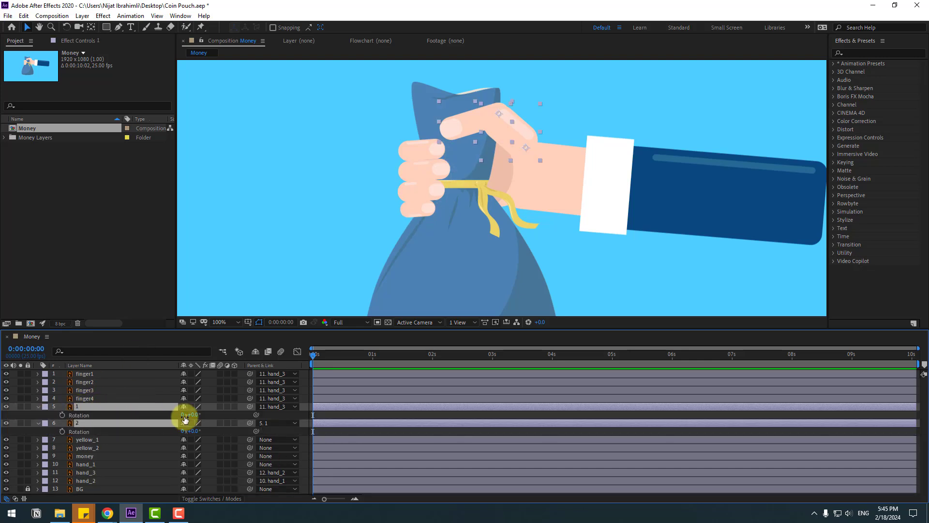
{"action": "left_click_drag", "start_coordinate": [193, 414], "coordinate": [35, 405]}
{"action": "left_click", "coordinate": [37, 406]}
Step: Try rotating the four layers finger1 to finger4 together to test their anchor points
{"action": "left_click", "coordinate": [83, 399]}
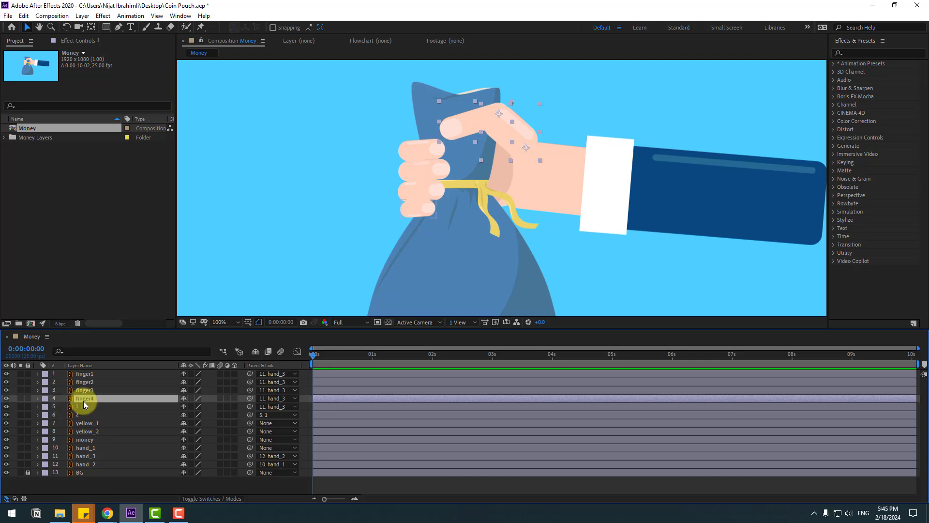
{"action": "left_click", "coordinate": [86, 375], "text": "shift"}
{"action": "key", "text": "r"}
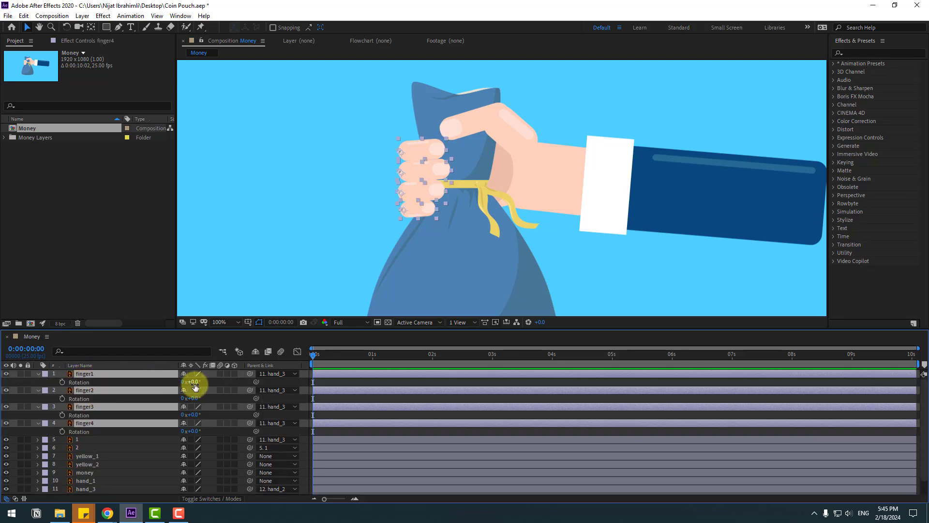
{"action": "key", "text": "comma"}
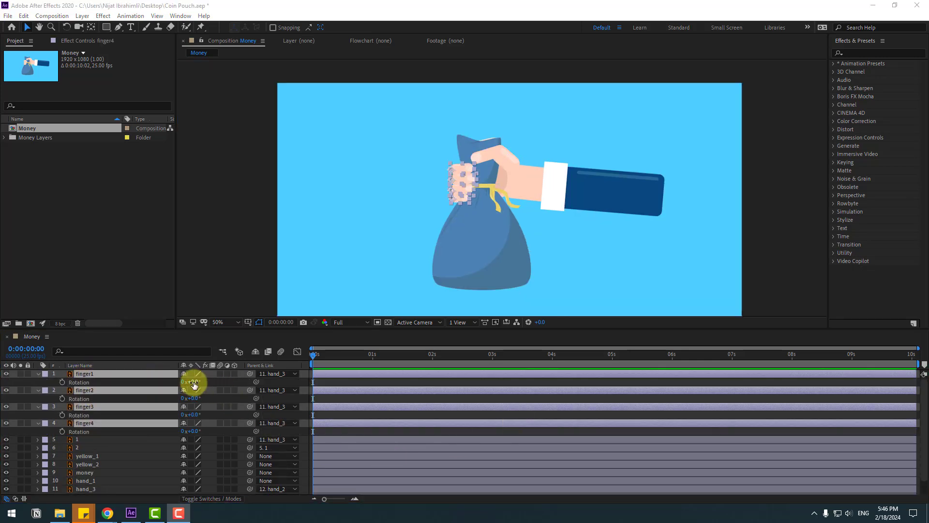
{"action": "mouse_move", "coordinate": [194, 384]}
{"action": "left_mouse_down"}
{"action": "mouse_move", "coordinate": [199, 378]}
{"action": "mouse_move", "coordinate": [191, 380]}
{"action": "left_mouse_up"}
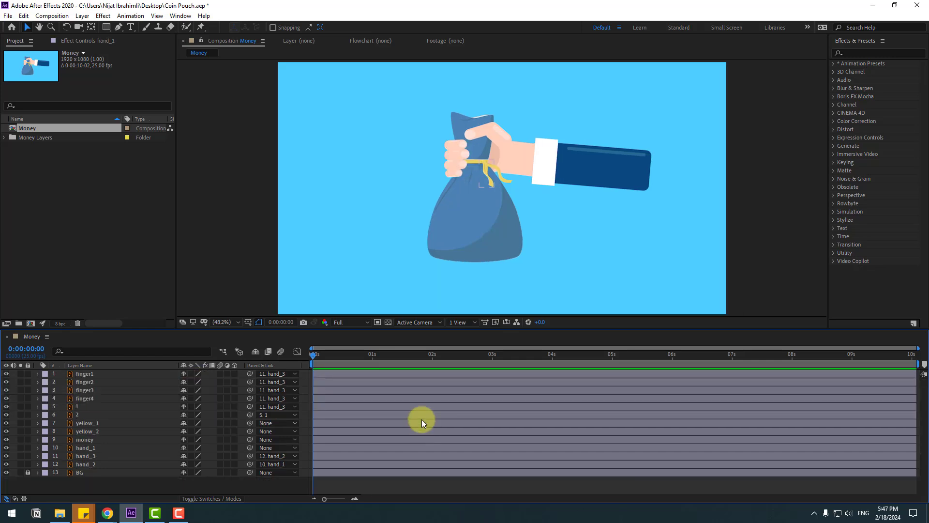
Step: Solo the money and yellow_2 layers to see where the ribbon attaches, and leave only yellow_2 soloed
{"action": "left_click", "coordinate": [68, 440]}
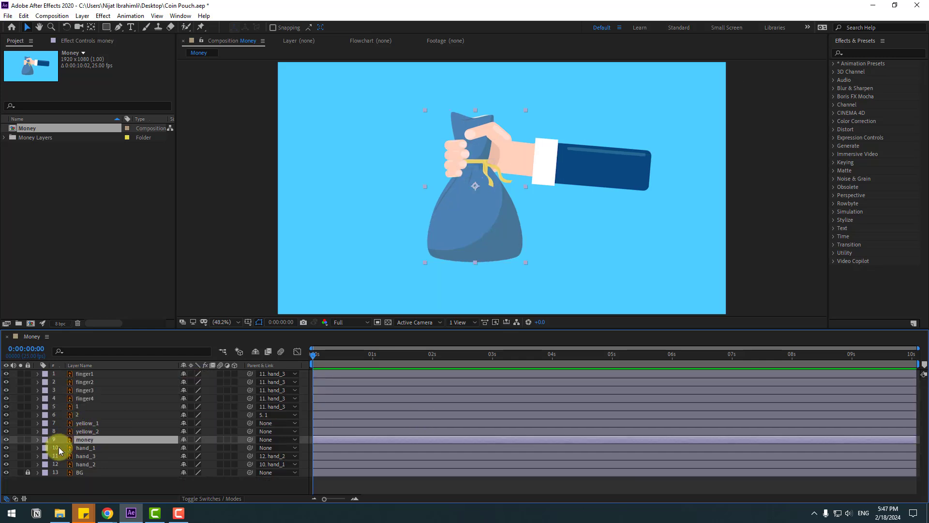
{"action": "left_click", "coordinate": [20, 440]}
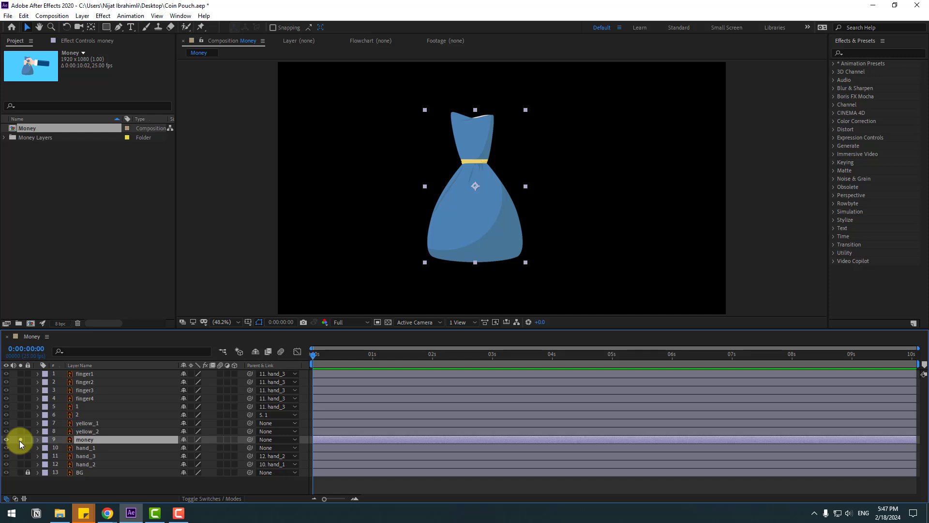
{"action": "left_click", "coordinate": [76, 431]}
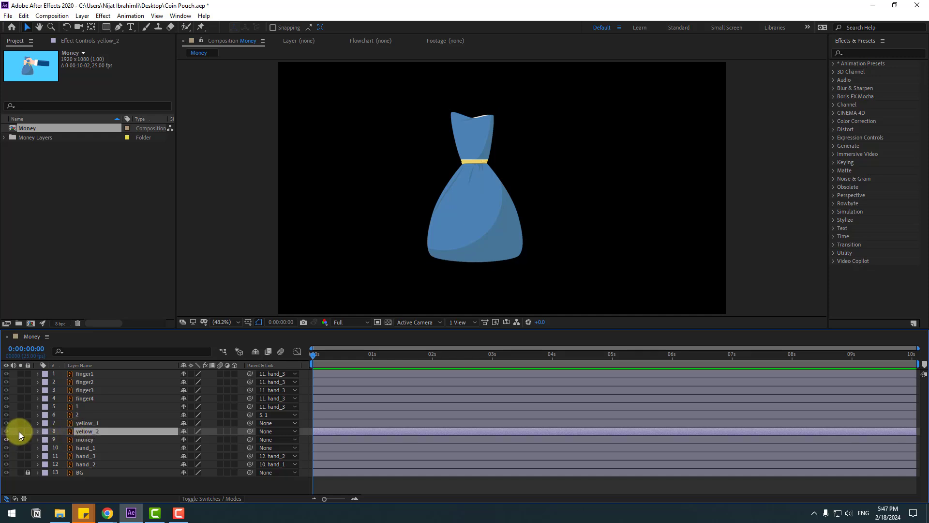
{"action": "scroll", "coordinate": [486, 206], "scroll_direction": "up", "scroll_amount": 4}
{"action": "scroll", "coordinate": [499, 196], "scroll_direction": "down", "scroll_amount": 1}
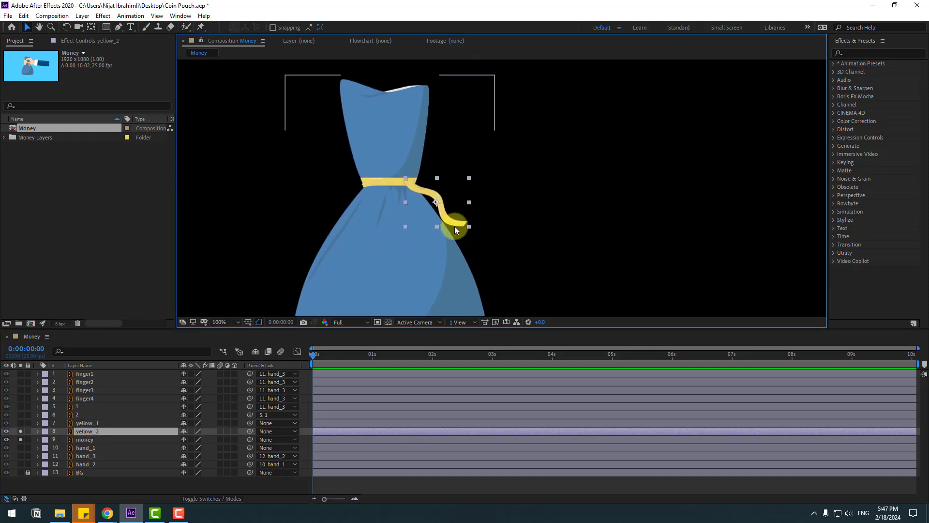
{"action": "left_click", "coordinate": [19, 439]}
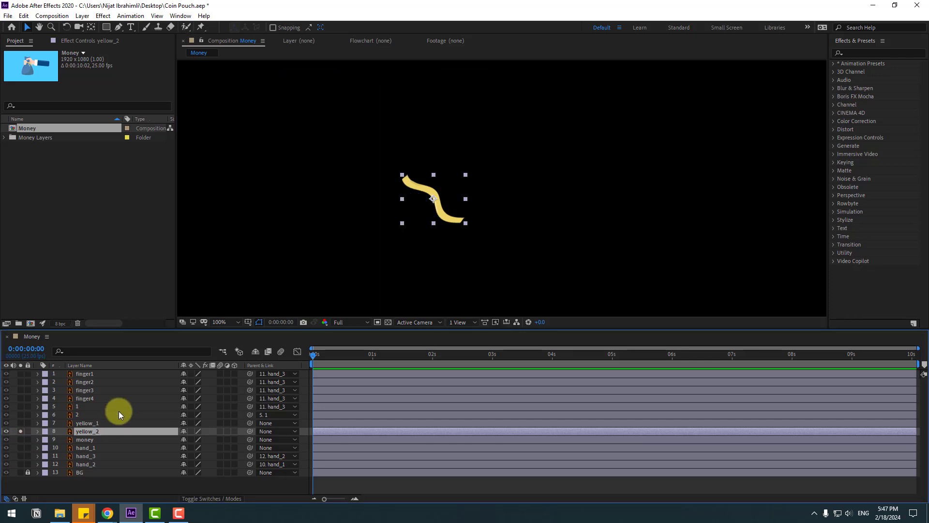
Step: Move the yellow_2 layer's anchor point to the ribbon's upper-left end and unsolo the layer
{"action": "left_click", "coordinate": [90, 28]}
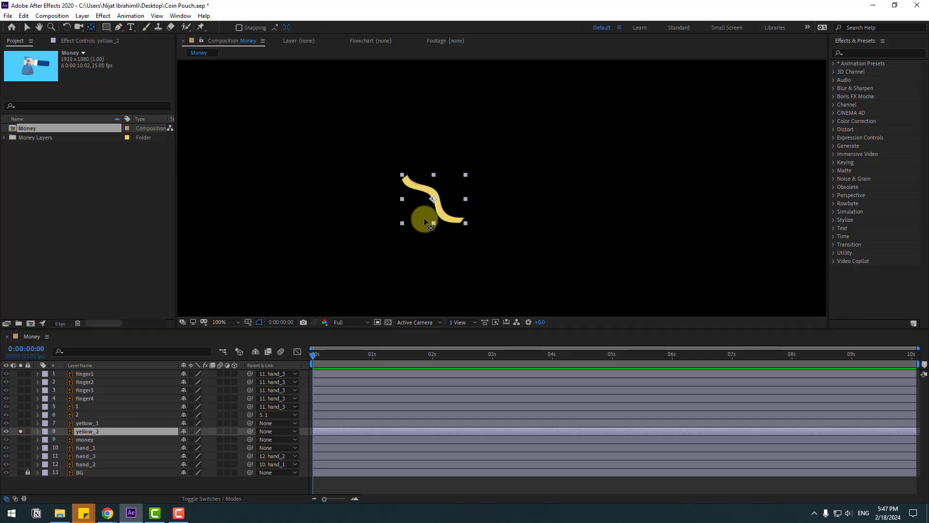
{"action": "left_click_drag", "start_coordinate": [424, 217], "coordinate": [400, 174]}
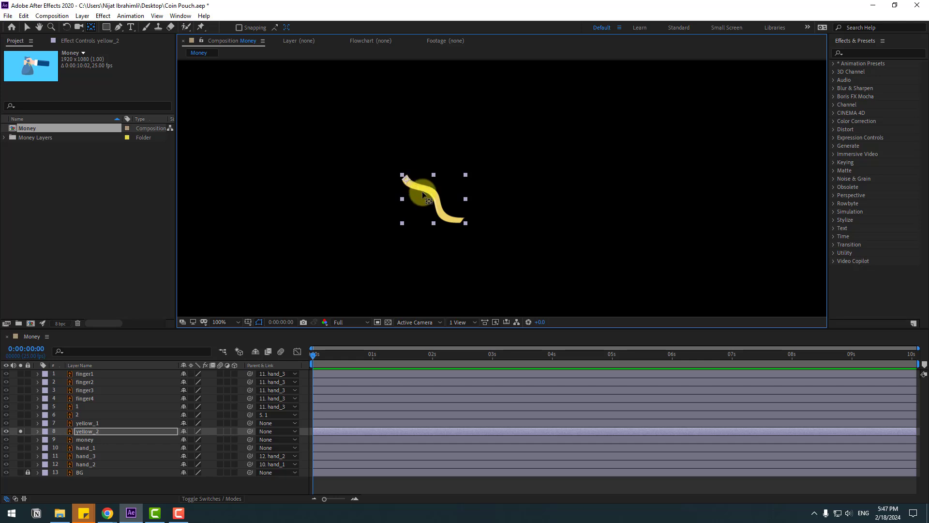
{"action": "left_click", "coordinate": [27, 27]}
{"action": "left_click", "coordinate": [73, 353]}
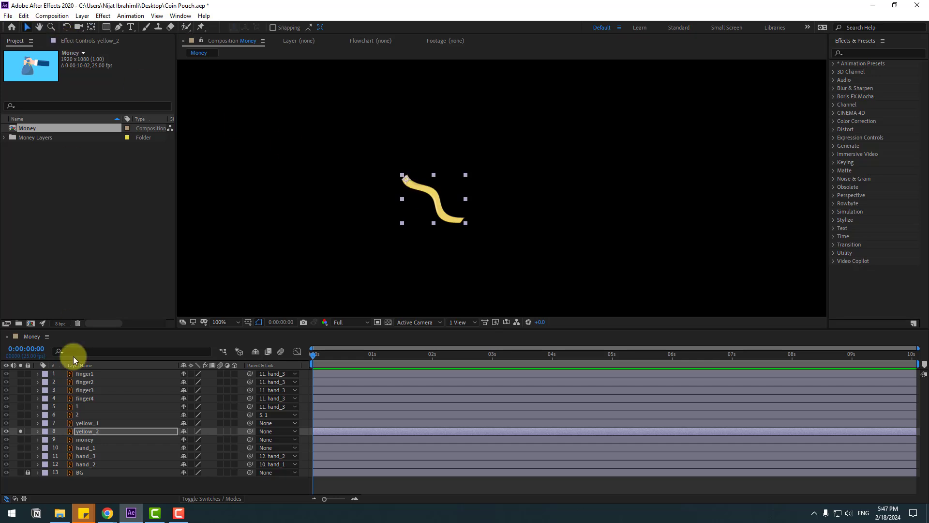
{"action": "left_click", "coordinate": [20, 431]}
Step: Solo the yellow_1 layer, move its anchor point to the ribbon's upper end, and unsolo it
{"action": "left_click", "coordinate": [84, 423]}
{"action": "left_click", "coordinate": [20, 423]}
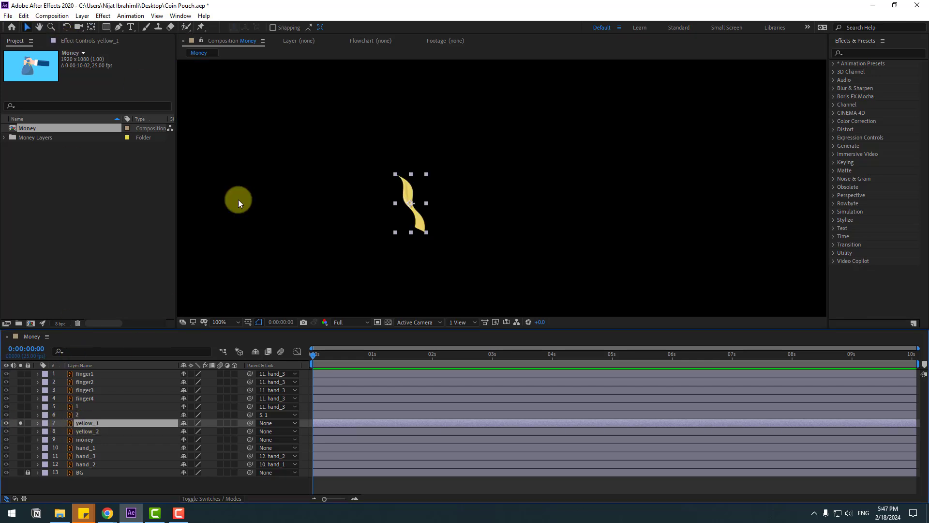
{"action": "left_click", "coordinate": [91, 28]}
{"action": "left_click_drag", "start_coordinate": [410, 203], "coordinate": [400, 176]}
{"action": "left_click", "coordinate": [27, 28]}
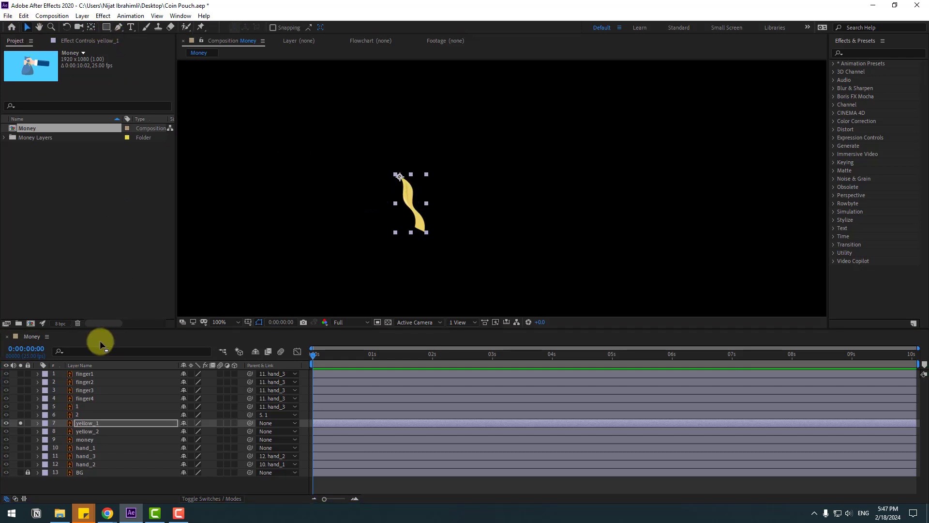
{"action": "left_click", "coordinate": [21, 423]}
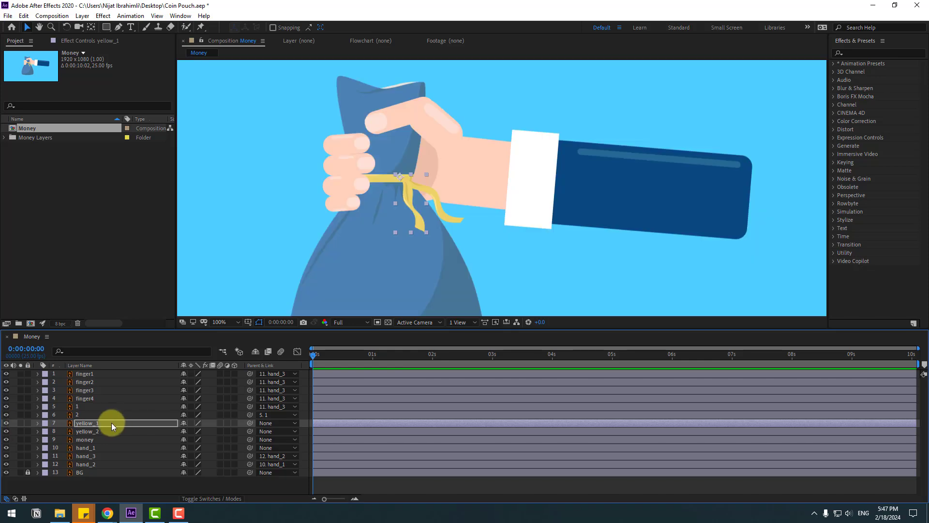
Step: Parent the yellow_1 and yellow_2 layers to money, and parent the money layer to hand_1
{"action": "left_click", "coordinate": [98, 431], "text": "ctrl"}
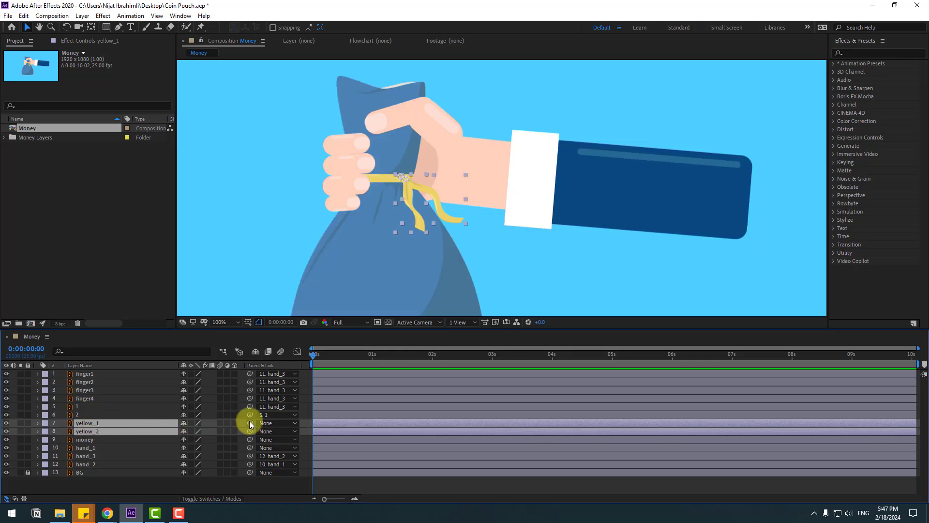
{"action": "left_click_drag", "start_coordinate": [250, 423], "coordinate": [88, 440]}
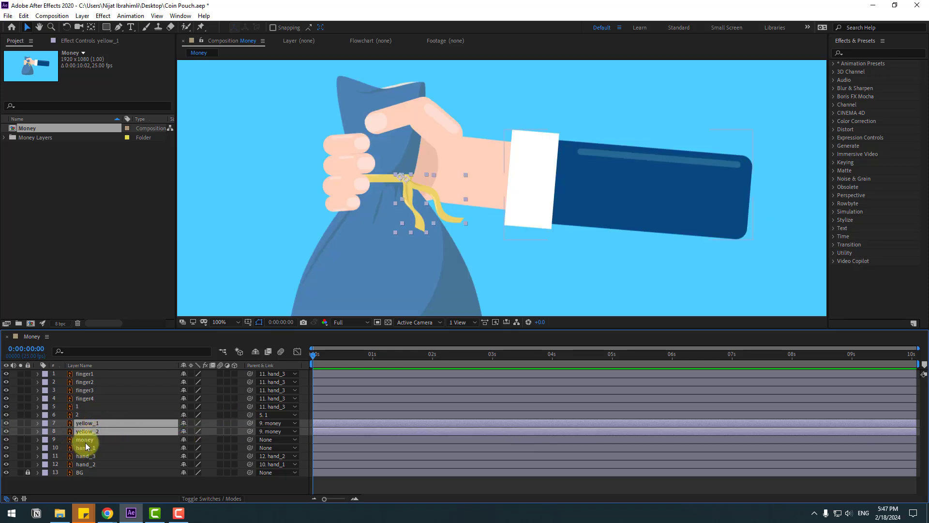
{"action": "left_click", "coordinate": [85, 440]}
{"action": "scroll", "coordinate": [364, 225], "scroll_direction": "down", "scroll_amount": 2}
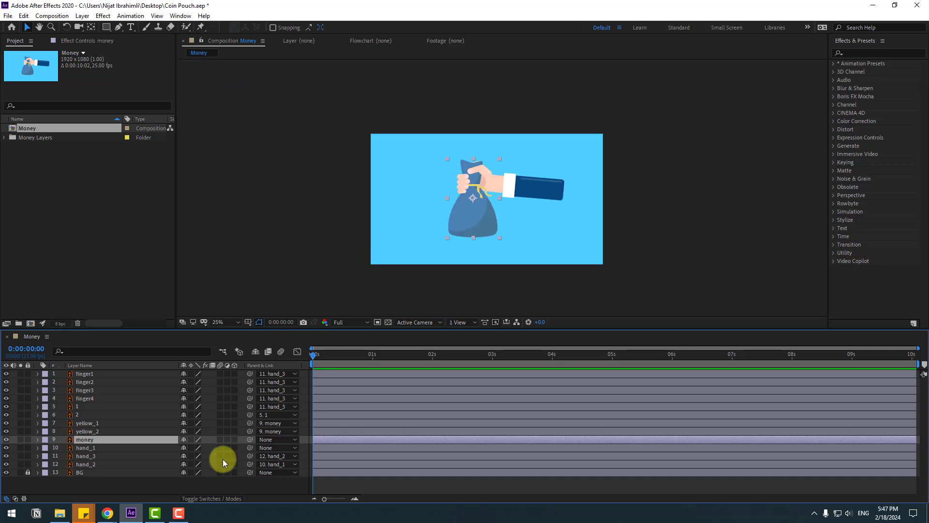
{"action": "left_click_drag", "start_coordinate": [250, 440], "coordinate": [88, 447]}
Step: Try rotating the hand_1 layer to test the whole parented rig
{"action": "left_click", "coordinate": [88, 447]}
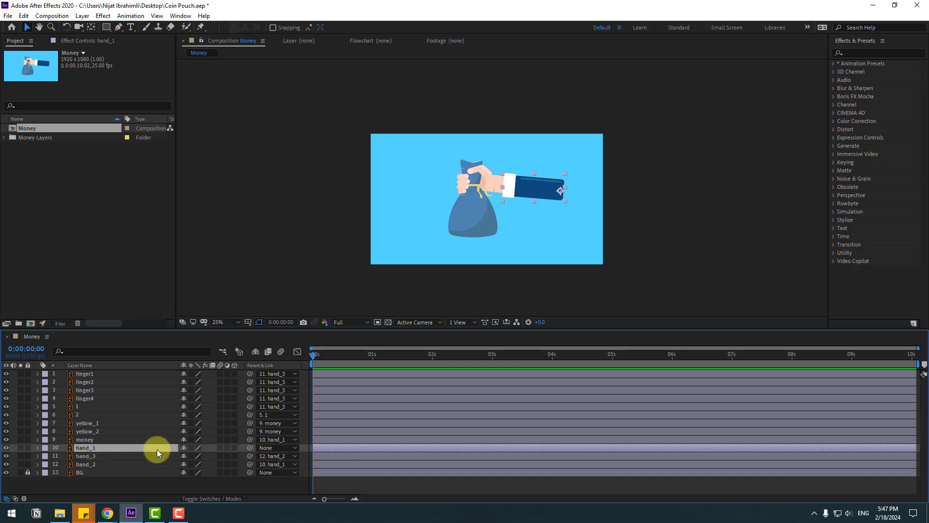
{"action": "key", "text": "r"}
{"action": "left_click_drag", "start_coordinate": [190, 454], "coordinate": [234, 438]}
Step: Scale hand_1 to 144% with its sleeve running off the frame's right edge, and turn on the Title/Action Safe guides
{"action": "key", "text": "s"}
{"action": "left_click_drag", "start_coordinate": [542, 197], "coordinate": [587, 193]}
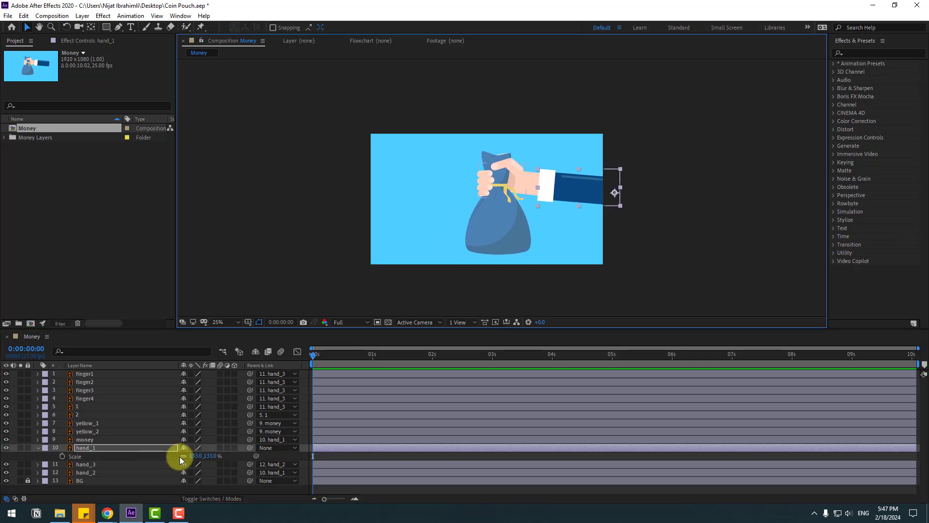
{"action": "left_click_drag", "start_coordinate": [191, 456], "coordinate": [205, 447]}
{"action": "left_click_drag", "start_coordinate": [607, 204], "coordinate": [602, 191]}
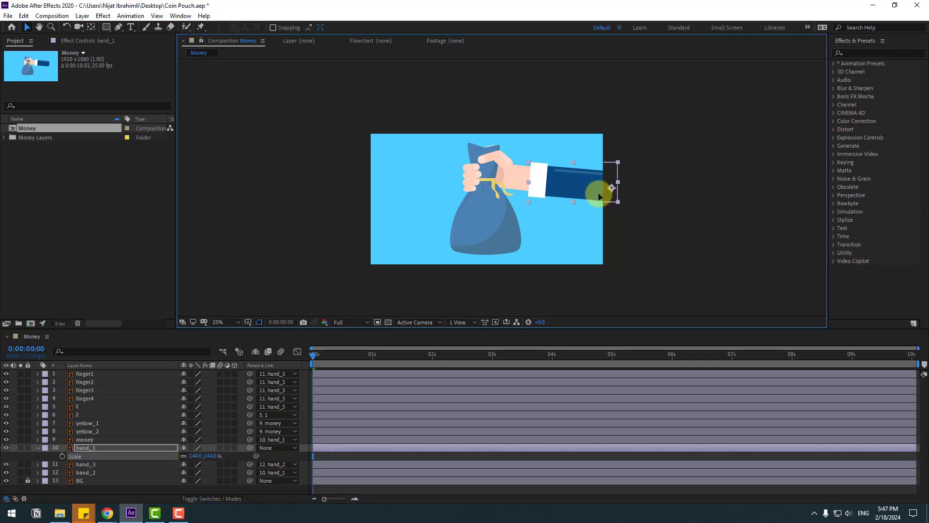
{"action": "left_click", "coordinate": [251, 323]}
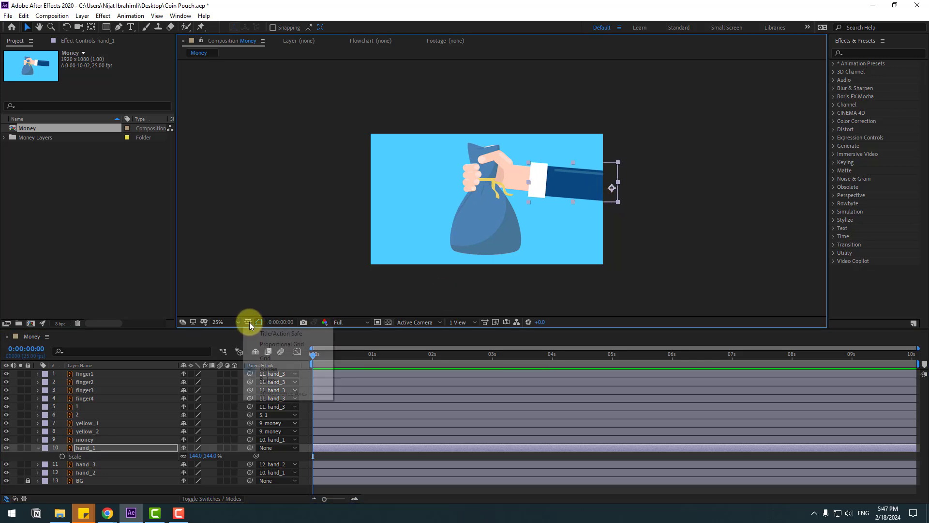
{"action": "left_click", "coordinate": [282, 333]}
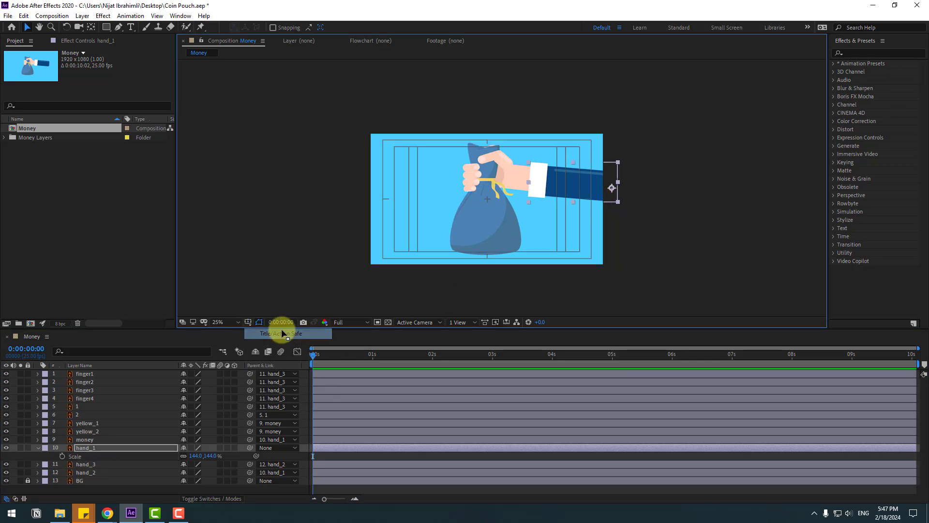
Step: Keyframe the hand_1 layer's rotation at -100° at 0:00:00:00, swinging the hand out of frame
{"action": "left_click", "coordinate": [225, 322]}
{"action": "key", "text": "Escape"}
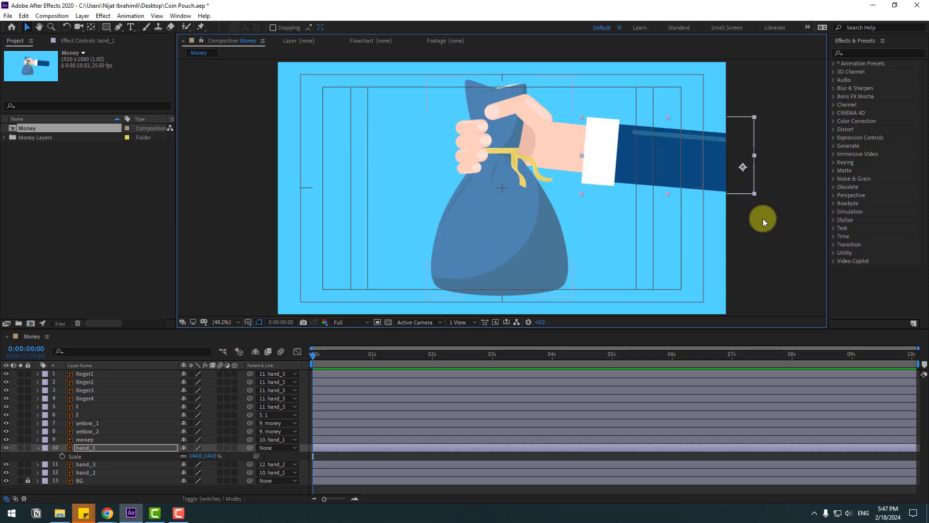
{"action": "left_click", "coordinate": [38, 448]}
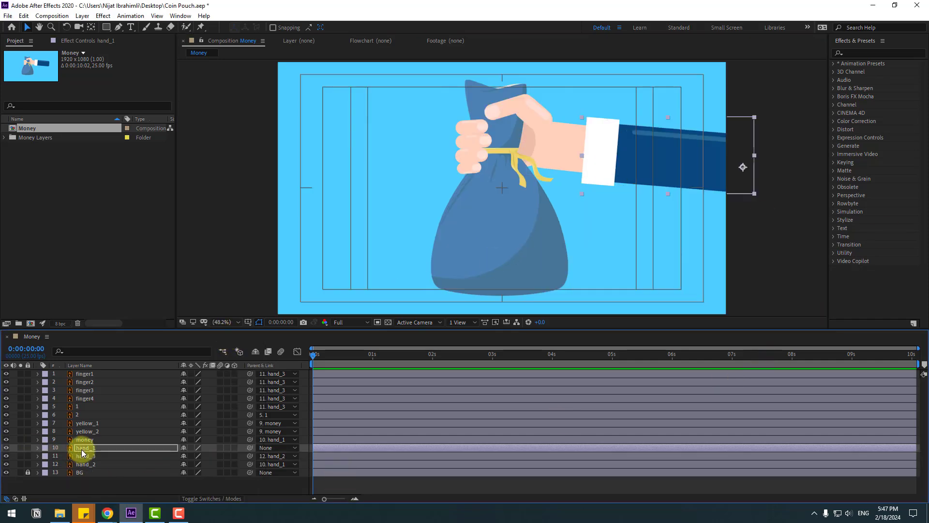
{"action": "left_click", "coordinate": [83, 448]}
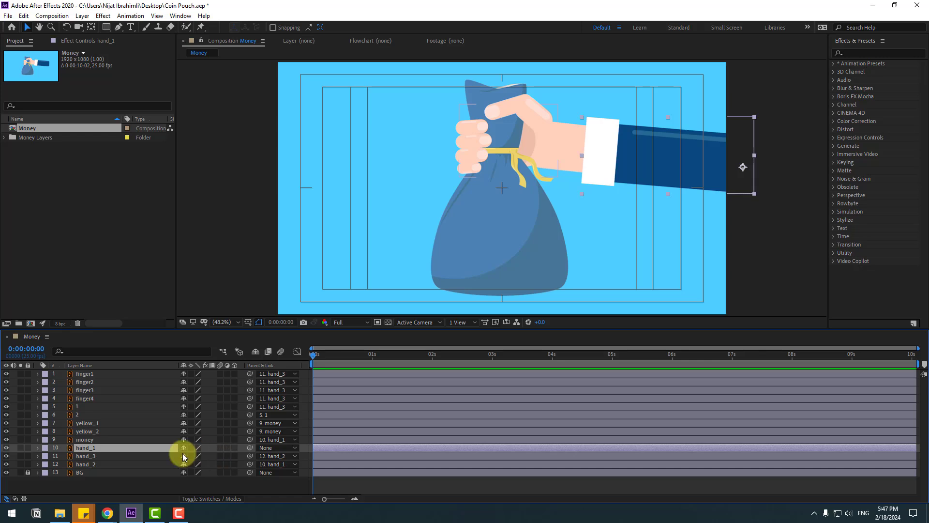
{"action": "key", "text": "r"}
{"action": "left_click_drag", "start_coordinate": [195, 458], "coordinate": [152, 477]}
{"action": "left_click", "coordinate": [62, 458]}
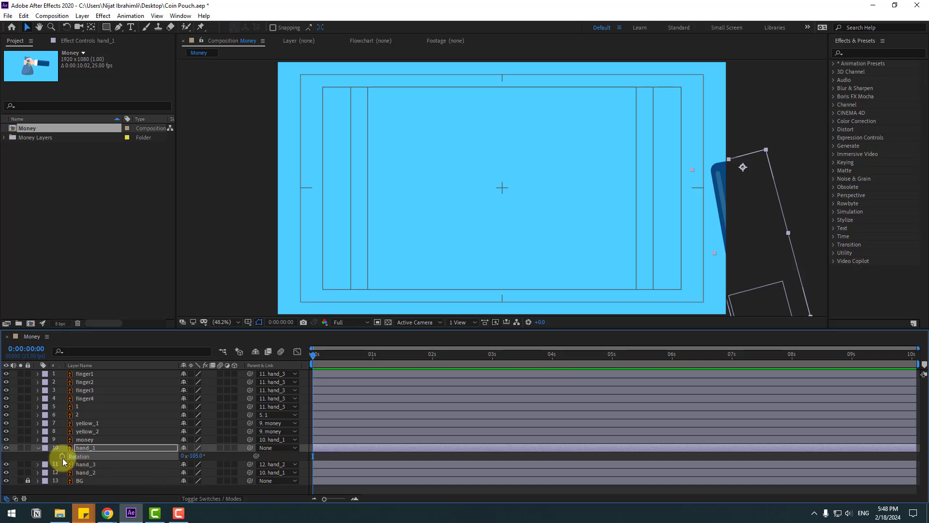
{"action": "left_click", "coordinate": [62, 456]}
{"action": "key", "text": "Return"}
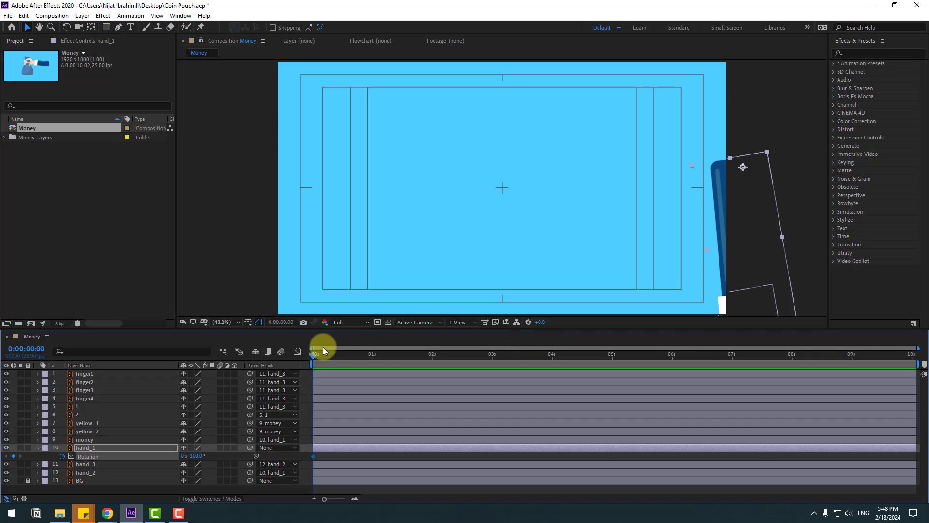
Step: Go 10 frames forward to 0:00:00:10 and set hand_1's rotation to 10°
{"action": "left_click", "coordinate": [286, 324]}
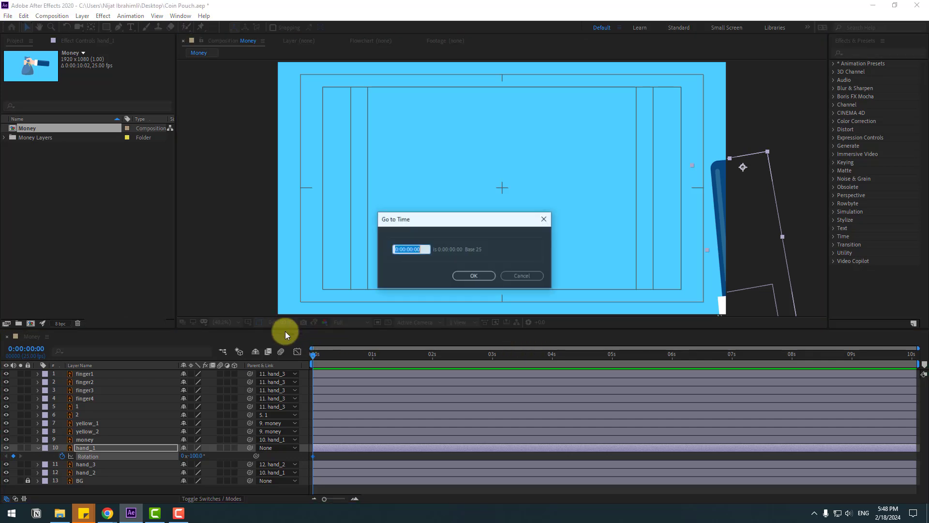
{"action": "type", "text": "+10"}
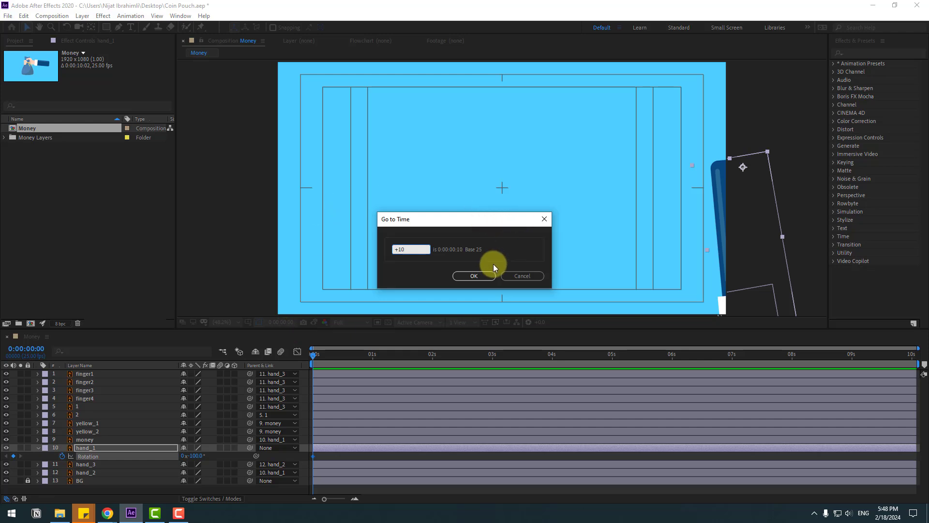
{"action": "left_click", "coordinate": [476, 276]}
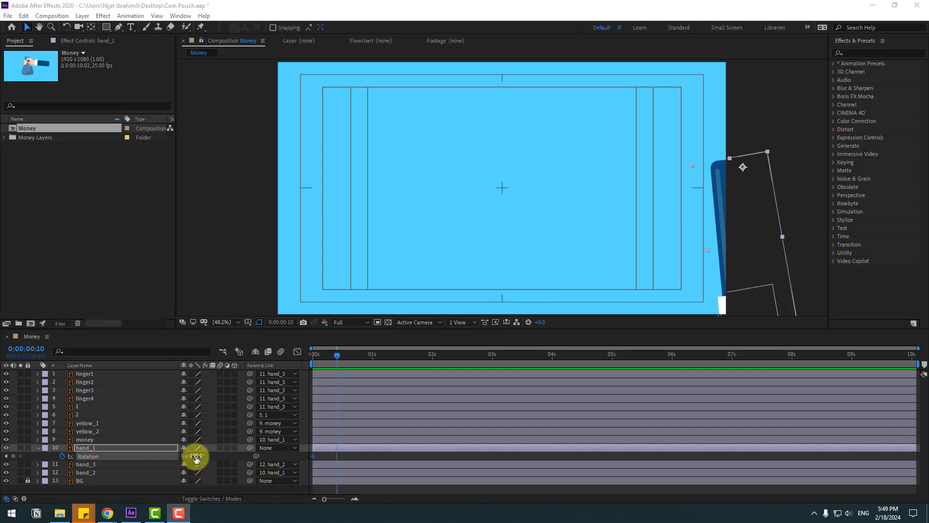
{"action": "left_click", "coordinate": [196, 456]}
{"action": "type", "text": "100"}
{"action": "key", "text": "Return"}
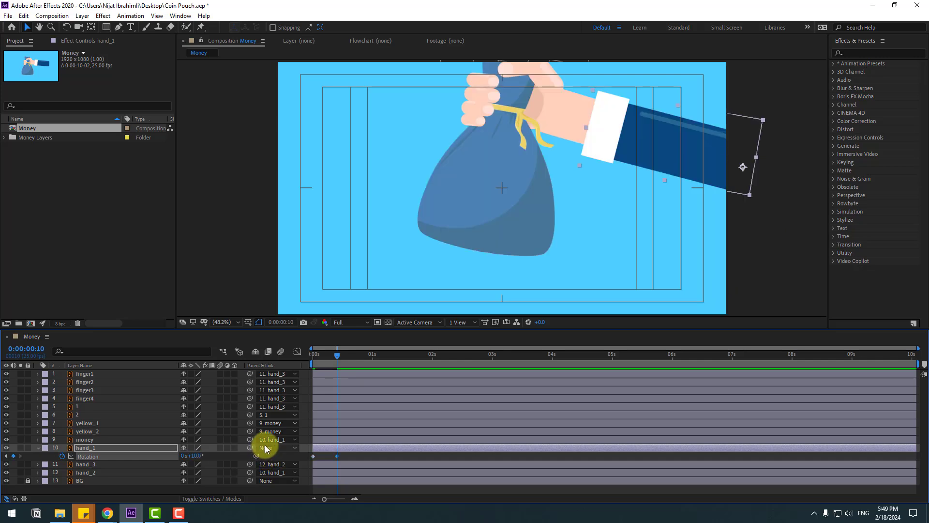
Step: Add hand_1 rotation keyframes of -5° at 0:00:00:20 and 2.5° at 0:00:01:05
{"action": "key", "text": "shift+Page_Down"}
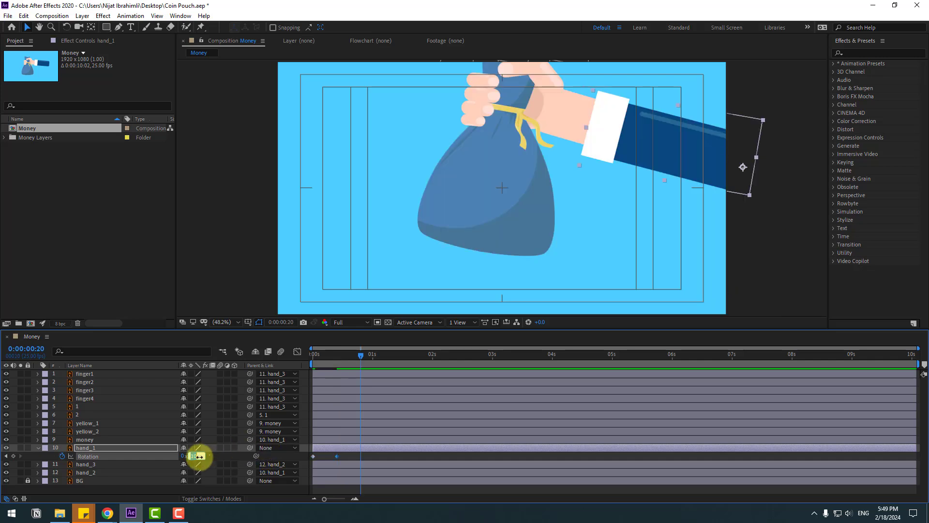
{"action": "left_click", "coordinate": [199, 455]}
{"action": "type", "text": "-5"}
{"action": "key", "text": "Return"}
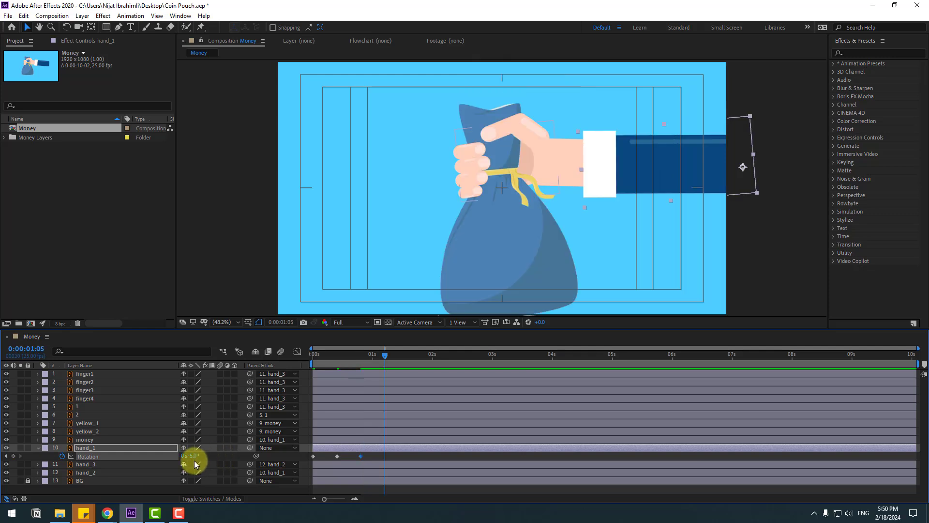
{"action": "left_click", "coordinate": [194, 458]}
{"action": "type", "text": "2.5"}
{"action": "key", "text": "Return"}
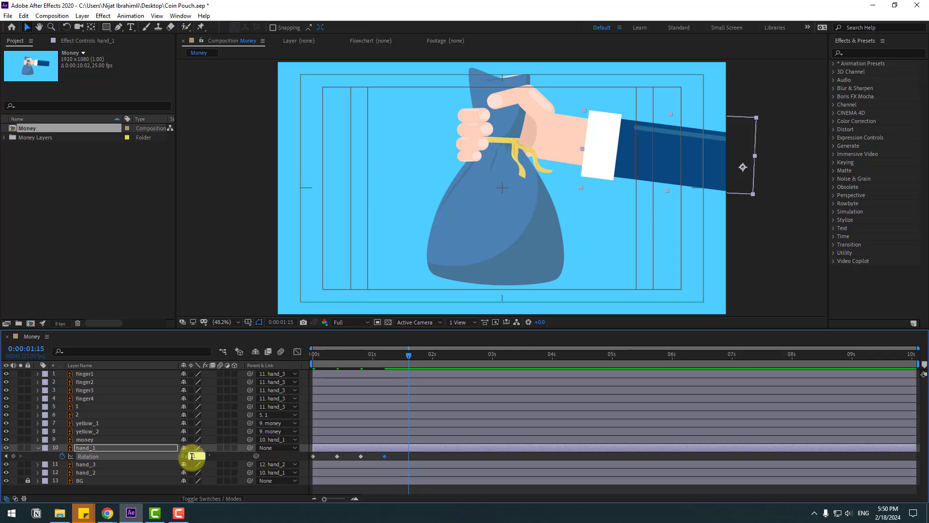
Step: Continue hand_1's diminishing swing with rotation keyframes at 0:00:01:15, 0.5° at 0:00:02:00, and 0° at 0:00:02:10
{"action": "key", "text": "Return"}
{"action": "key", "text": "shift+Page_Down"}
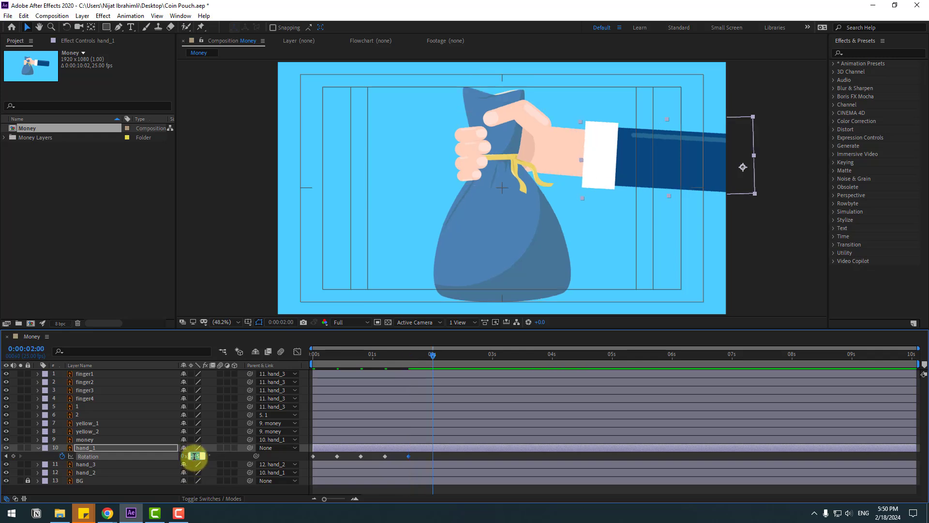
{"action": "key", "text": "Return"}
{"action": "key", "text": "shift+Page_Down"}
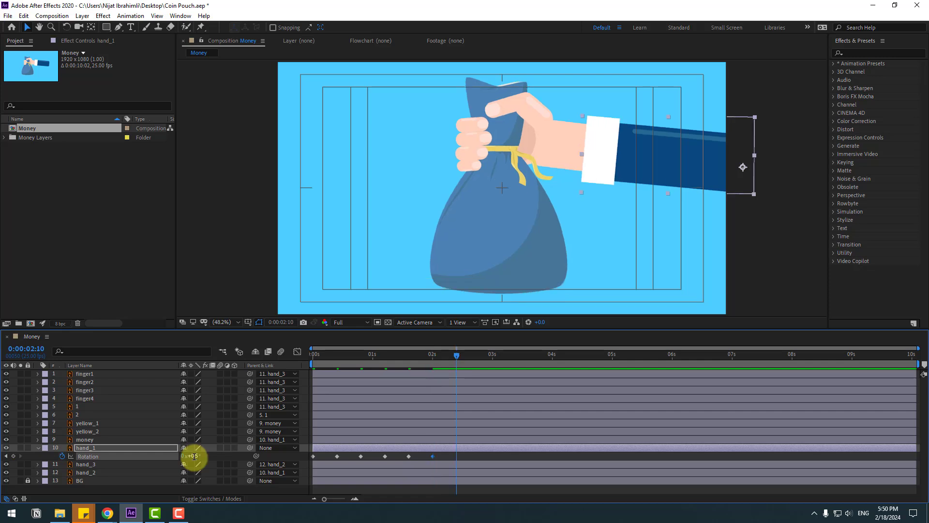
{"action": "type", "text": "0"}
{"action": "key", "text": "Return"}
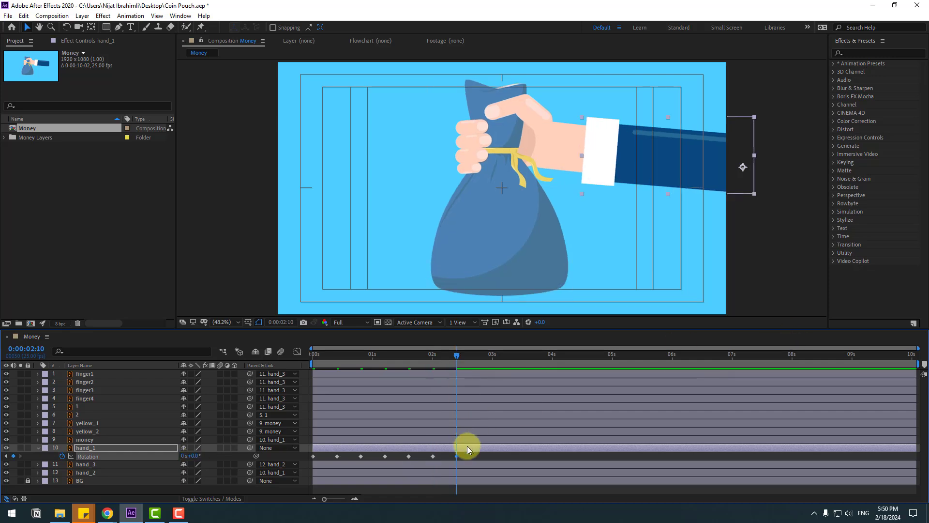
Step: Apply Easy Ease to all of hand_1's rotation keyframes and preview the swing
{"action": "left_click_drag", "start_coordinate": [465, 457], "coordinate": [307, 459]}
{"action": "right_click", "coordinate": [313, 455]}
{"action": "mouse_move", "coordinate": [368, 448]}
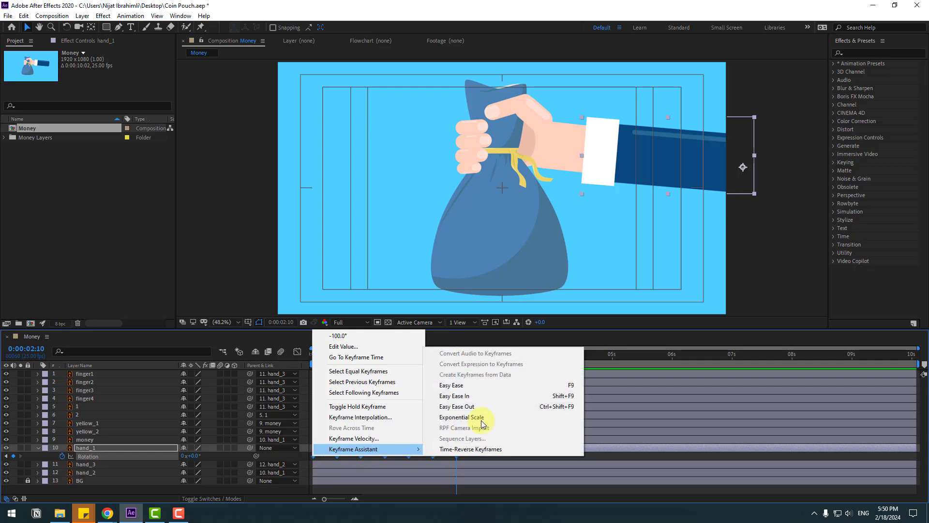
{"action": "left_click", "coordinate": [566, 385]}
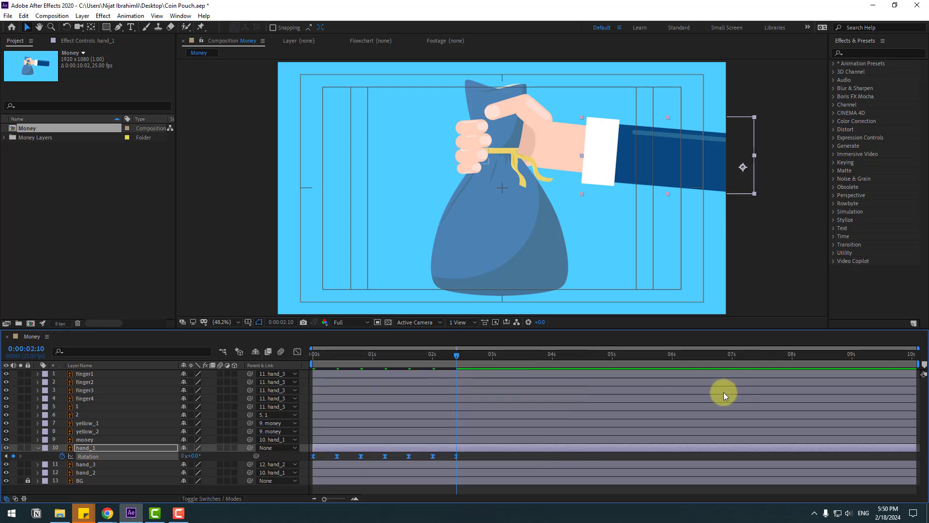
{"action": "key", "text": "space"}
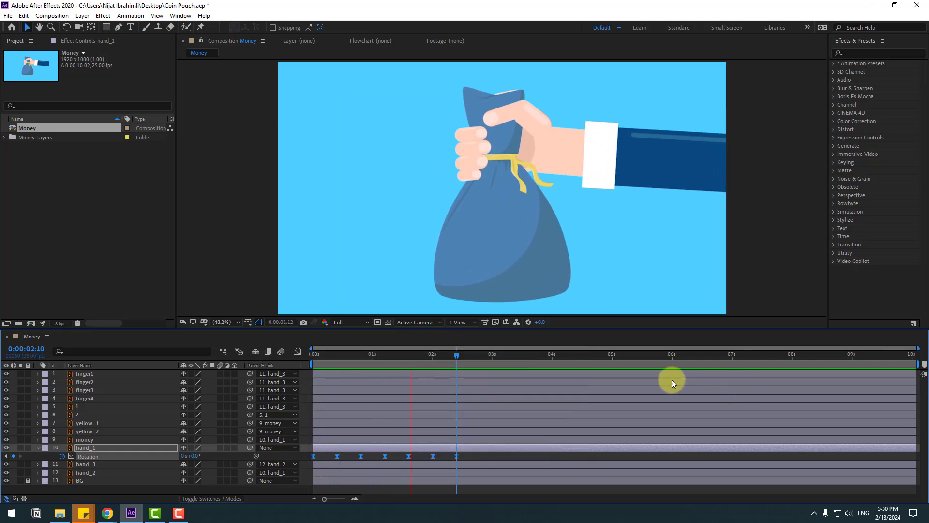
{"action": "key", "text": "space"}
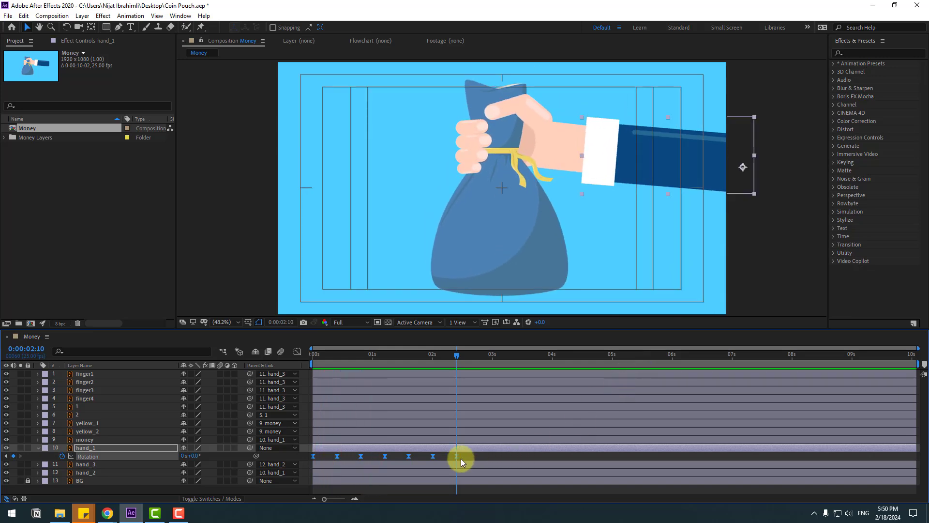
Step: In the speed graph, lengthen the incoming influence of the frame-10 rotation keyframe so the swing starts fast, and preview it
{"action": "left_click", "coordinate": [297, 352]}
{"action": "left_click_drag", "start_coordinate": [340, 349], "coordinate": [315, 353]}
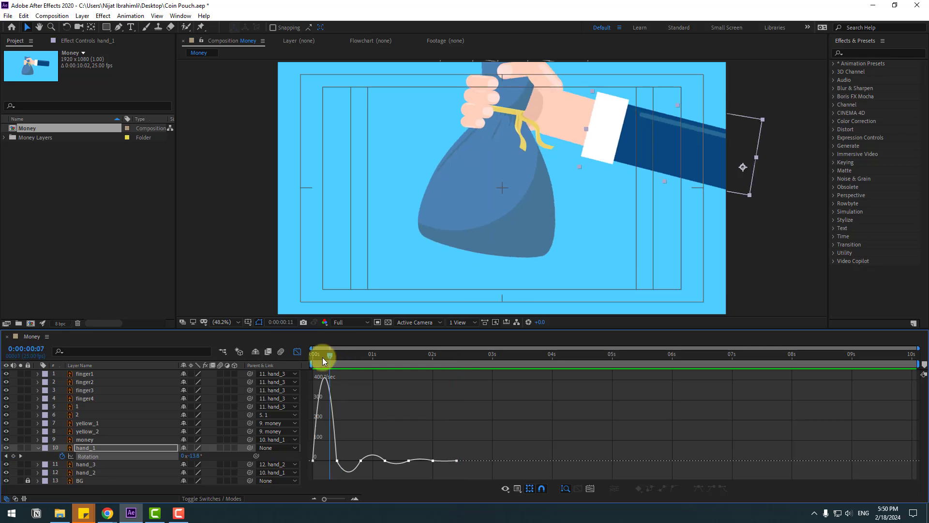
{"action": "scroll", "coordinate": [376, 374], "scroll_direction": "up", "scroll_amount": 3}
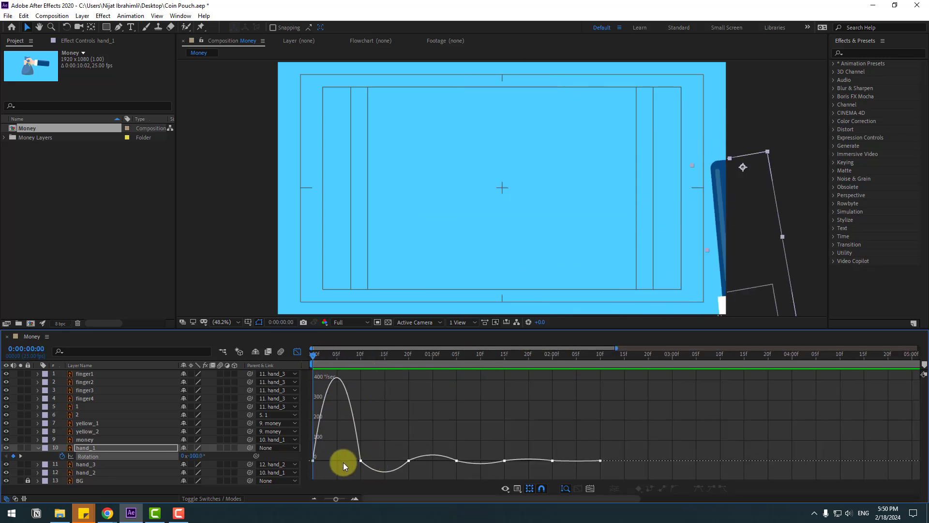
{"action": "double_click", "coordinate": [420, 457]}
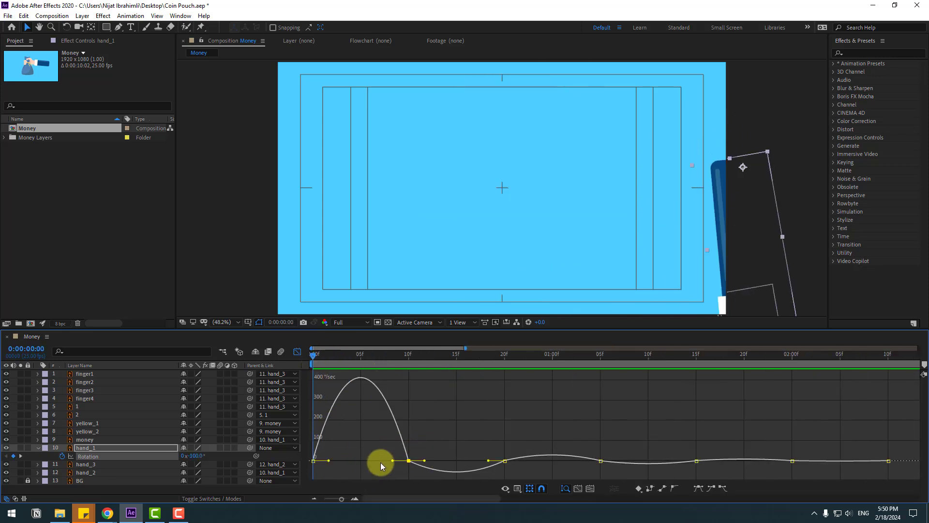
{"action": "left_click_drag", "start_coordinate": [393, 464], "coordinate": [370, 462]}
{"action": "key", "text": "minus"}
{"action": "key", "text": "space"}
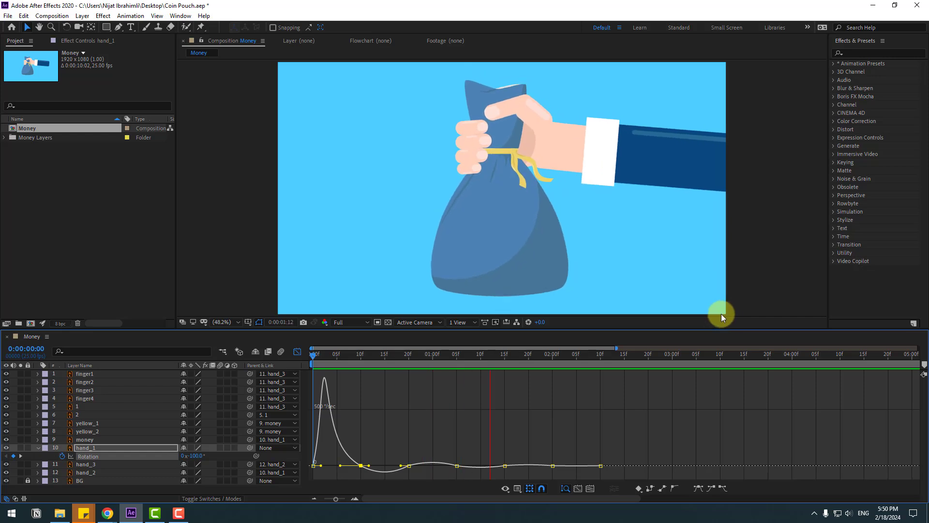
{"action": "key", "text": "space"}
{"action": "left_click", "coordinate": [298, 351]}
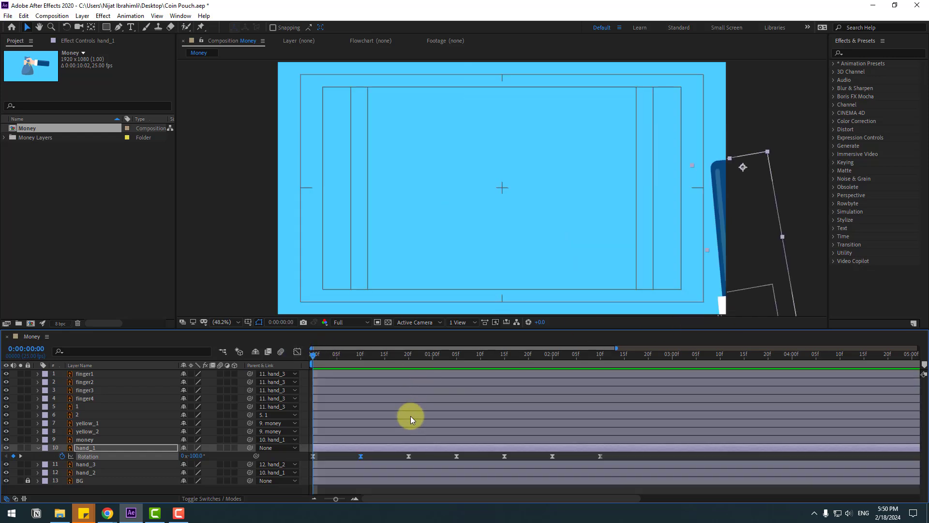
Step: Keyframe hand_1's current position at 0:00:00:10, and set its X position to 2112.7 at 0:00:00:00
{"action": "left_click", "coordinate": [88, 454]}
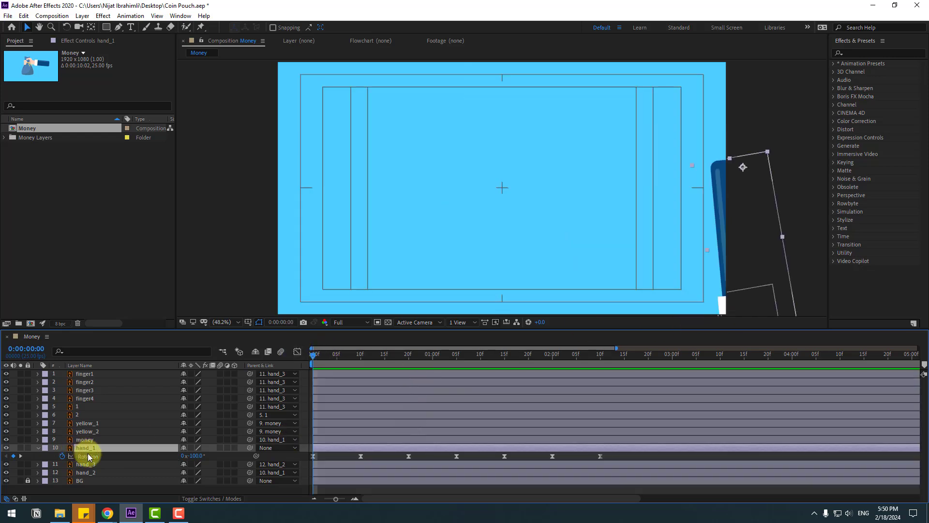
{"action": "key", "text": "shift+p"}
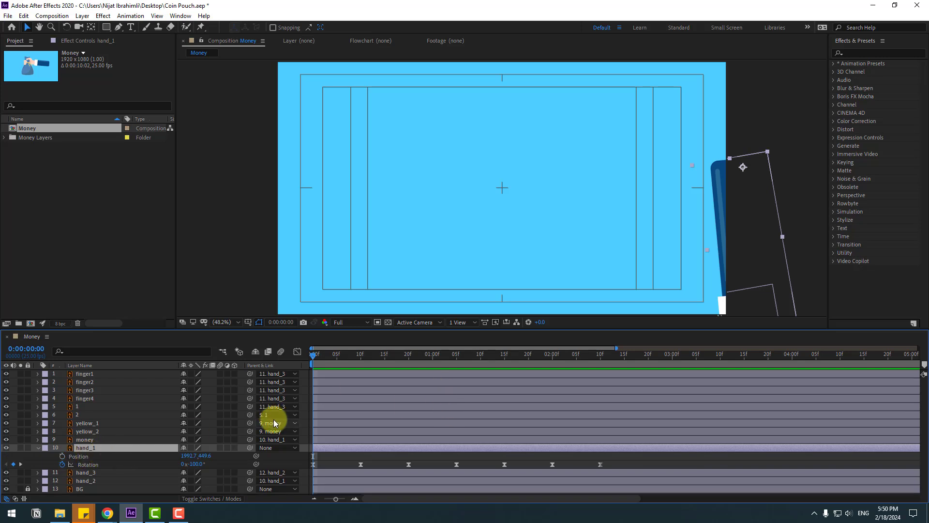
{"action": "left_click", "coordinate": [361, 353]}
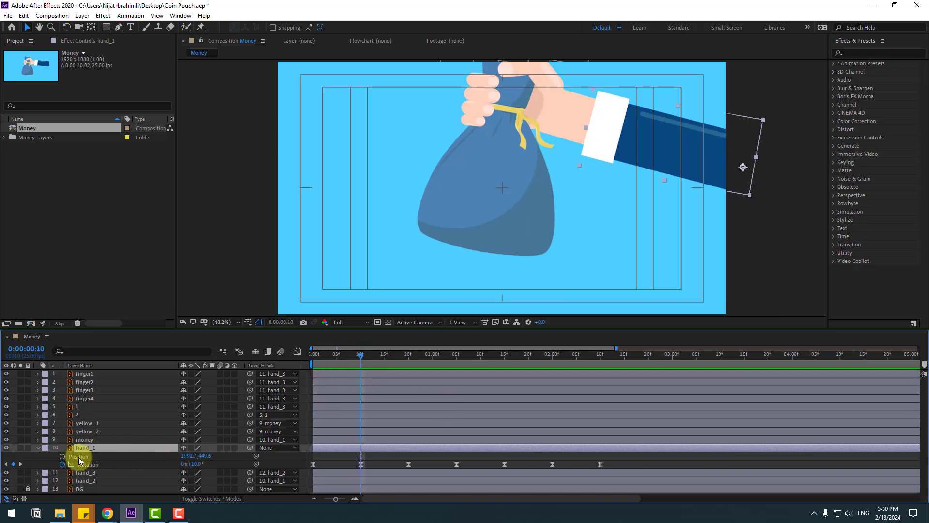
{"action": "left_click", "coordinate": [62, 456]}
{"action": "left_click_drag", "start_coordinate": [353, 353], "coordinate": [294, 362]}
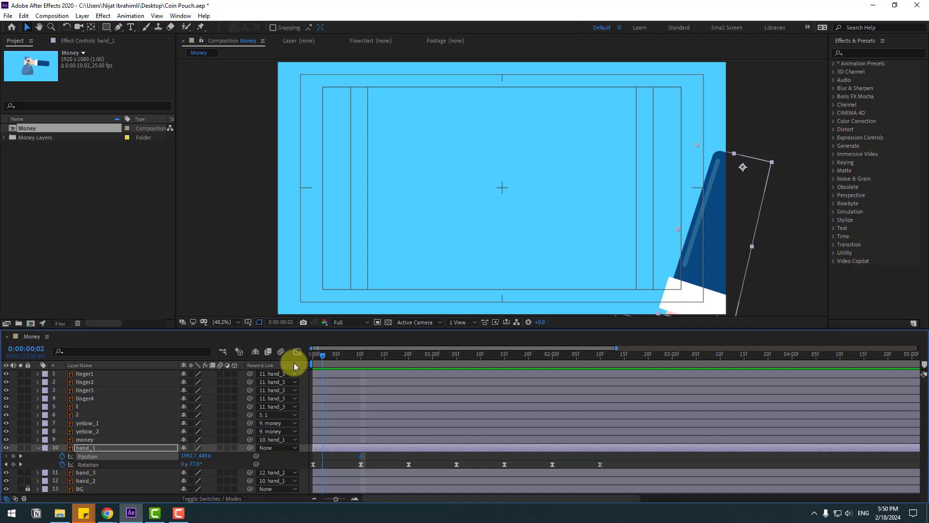
{"action": "left_click", "coordinate": [203, 460]}
{"action": "left_click_drag", "start_coordinate": [186, 457], "coordinate": [237, 448]}
{"action": "left_click", "coordinate": [332, 448]}
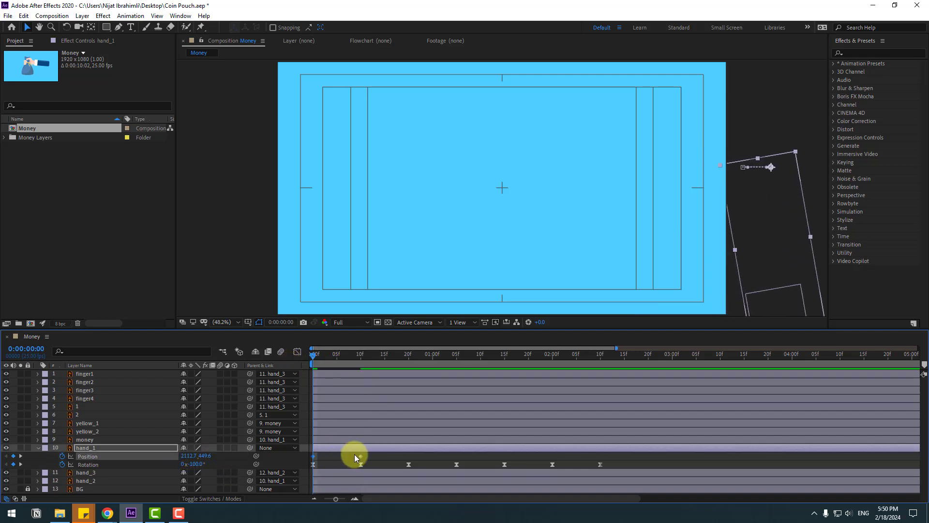
Step: Apply Easy Ease to both hand_1 position keyframes and preview the entrance
{"action": "right_click", "coordinate": [313, 455]}
{"action": "mouse_move", "coordinate": [411, 449]}
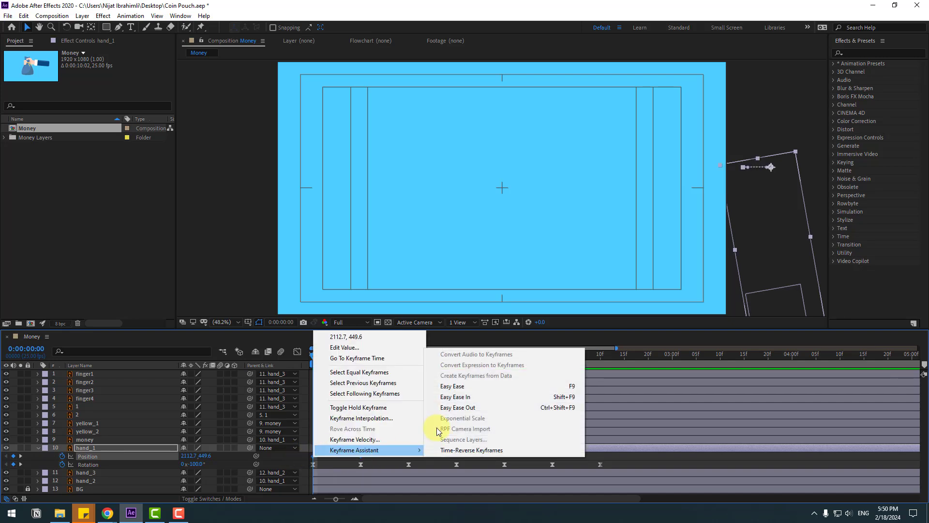
{"action": "left_click", "coordinate": [445, 387]}
{"action": "key", "text": "space"}
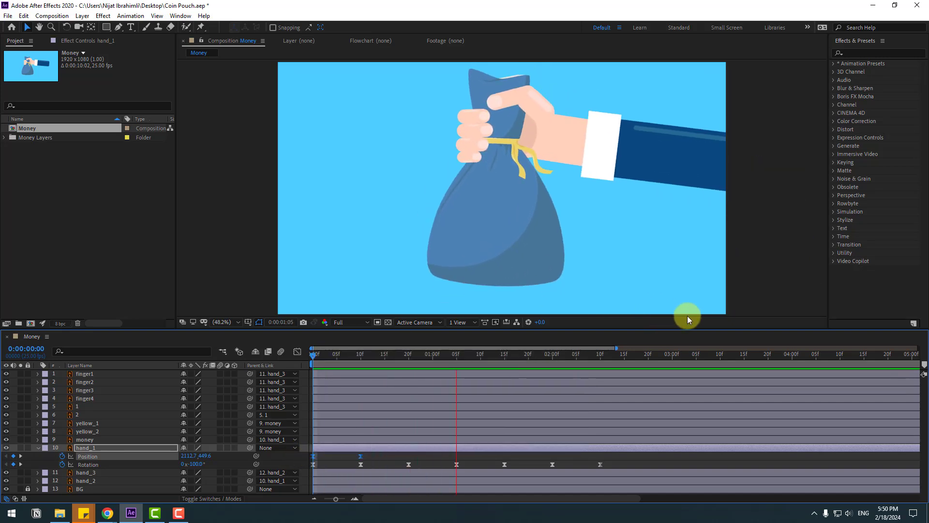
{"action": "key", "text": "space"}
{"action": "key", "text": "minus"}
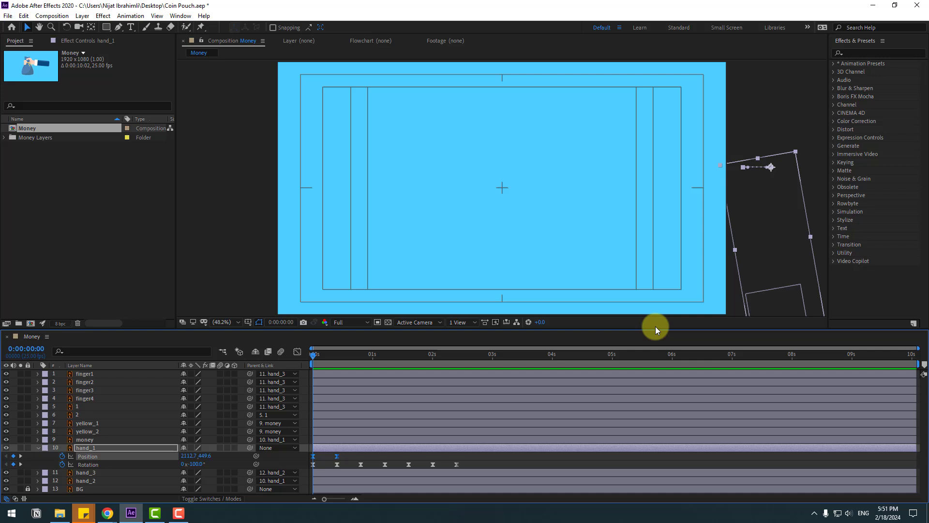
Step: At 0:00:02:10, place four puppet pins on the money layer: three around the bag's tied neck and one at its base
{"action": "left_click", "coordinate": [337, 354]}
{"action": "left_click_drag", "start_coordinate": [342, 356], "coordinate": [344, 355]}
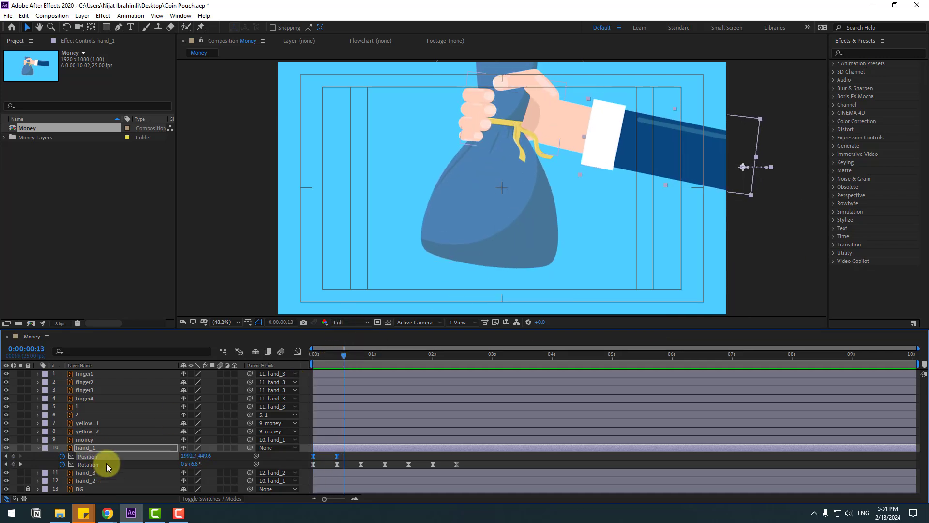
{"action": "left_click", "coordinate": [86, 439]}
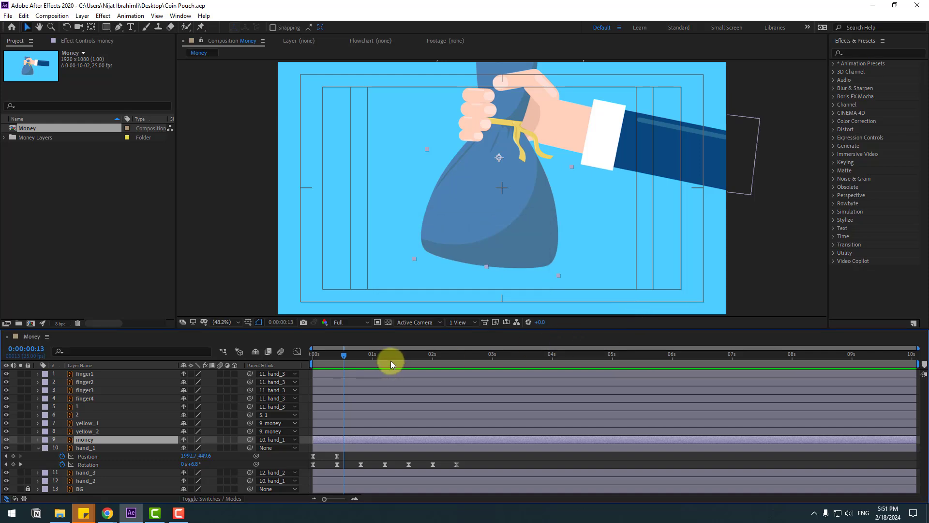
{"action": "left_click_drag", "start_coordinate": [390, 361], "coordinate": [455, 360]}
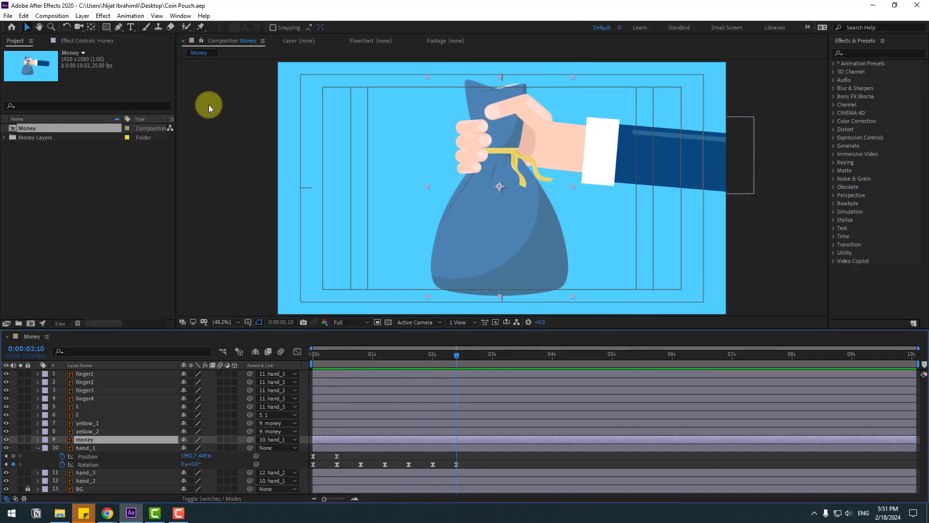
{"action": "left_click", "coordinate": [202, 28]}
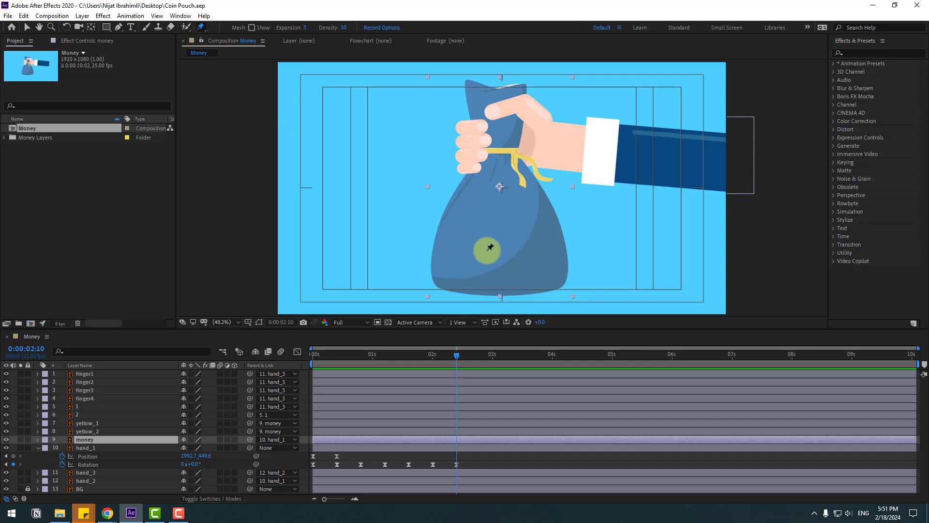
{"action": "left_click", "coordinate": [499, 152]}
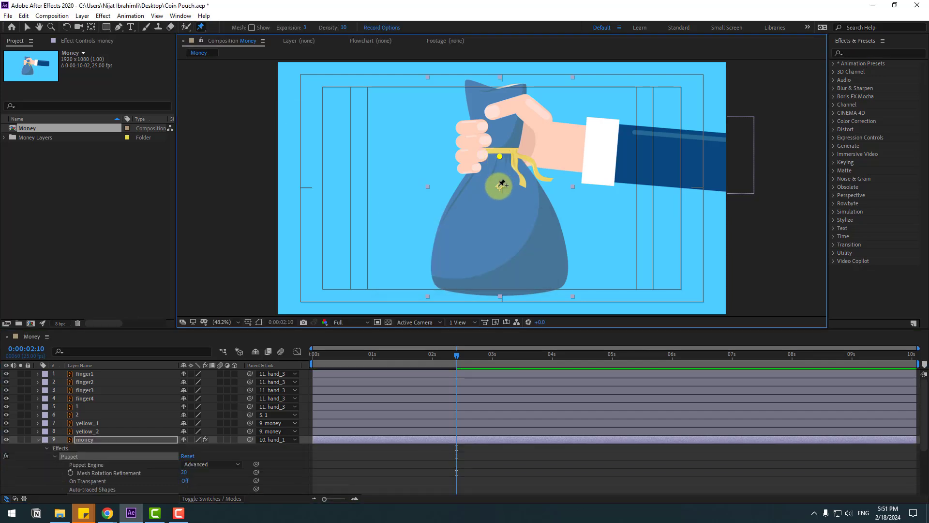
{"action": "left_click", "coordinate": [475, 175]}
{"action": "left_click", "coordinate": [530, 181]}
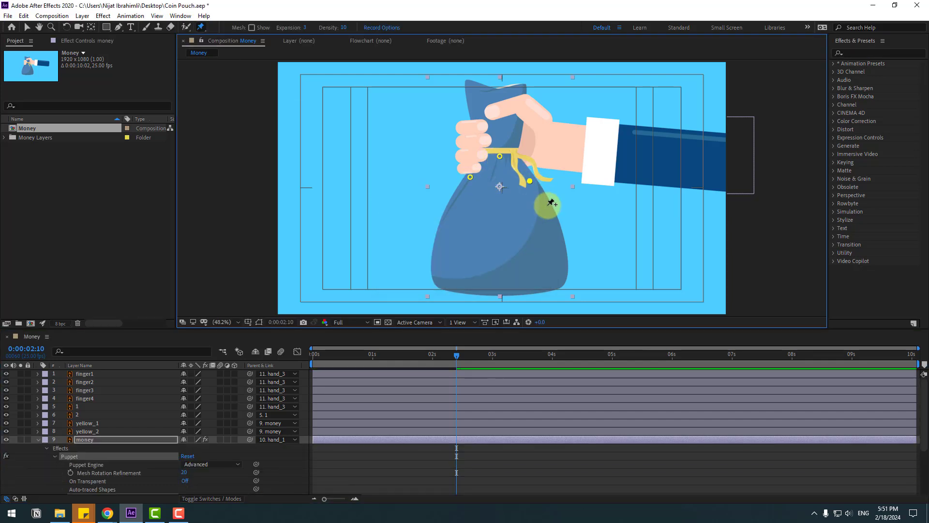
{"action": "left_click", "coordinate": [501, 286]}
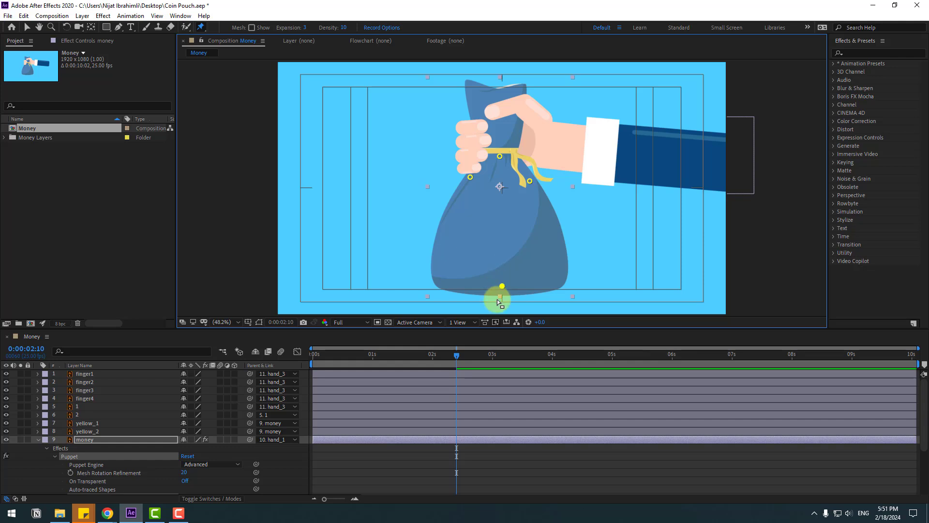
{"action": "mouse_move", "coordinate": [500, 284]}
{"action": "left_mouse_down"}
{"action": "mouse_move", "coordinate": [484, 284]}
{"action": "mouse_move", "coordinate": [504, 272]}
{"action": "mouse_move", "coordinate": [519, 287]}
{"action": "mouse_move", "coordinate": [483, 290]}
{"action": "mouse_move", "coordinate": [502, 285]}
{"action": "left_mouse_up"}
{"action": "left_click", "coordinate": [26, 27]}
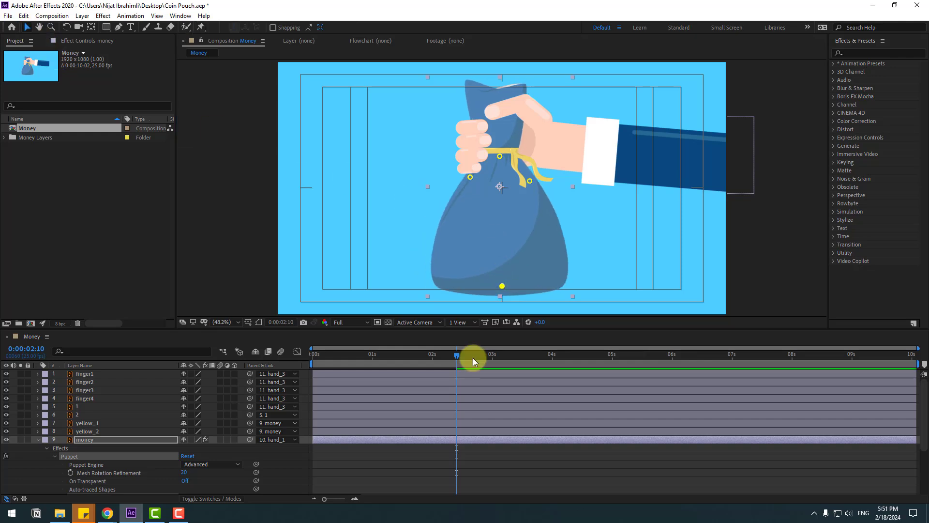
Step: Reveal the money layer's puppet pin keyframes and move all four to 0:00:00:00
{"action": "scroll", "coordinate": [489, 380], "scroll_direction": "down", "scroll_amount": 3}
{"action": "left_click_drag", "start_coordinate": [439, 356], "coordinate": [312, 369]}
{"action": "left_click", "coordinate": [384, 413]}
{"action": "key", "text": "u"}
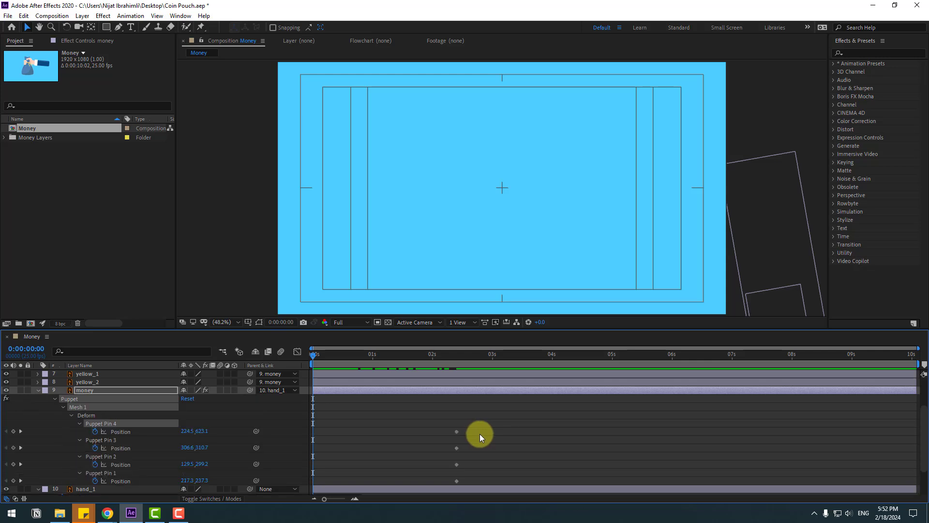
{"action": "left_click_drag", "start_coordinate": [501, 420], "coordinate": [454, 484]}
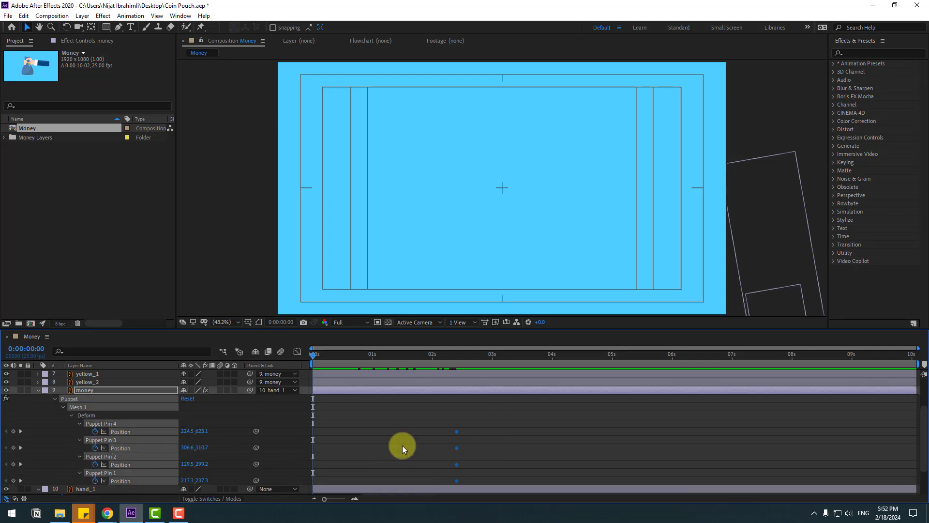
{"action": "left_click_drag", "start_coordinate": [457, 432], "coordinate": [316, 441]}
{"action": "left_click", "coordinate": [385, 434]}
{"action": "scroll", "coordinate": [376, 430], "scroll_direction": "down", "scroll_amount": 2}
Step: Animate the base pin's sway with position keyframes every 10 frames from 0:00:00:10, ending at 212.5, 623.0 at 0:00:02:10
{"action": "key", "text": "shift+Page_Down"}
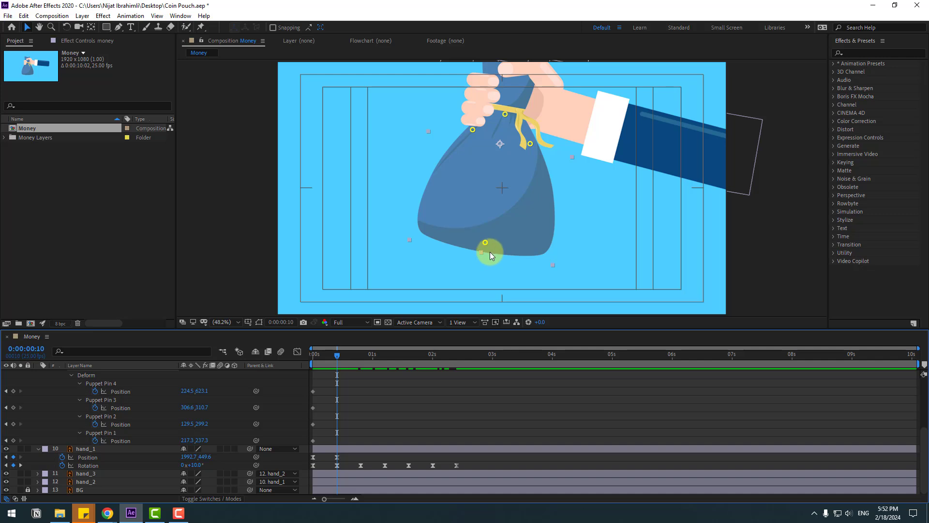
{"action": "left_click_drag", "start_coordinate": [484, 245], "coordinate": [464, 238]}
{"action": "key", "text": "shift+Page_Down"}
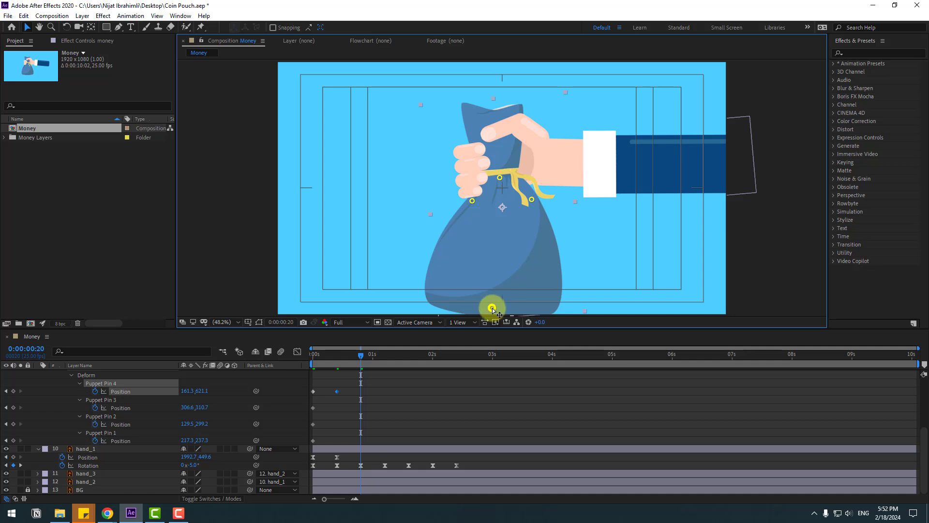
{"action": "left_click_drag", "start_coordinate": [492, 309], "coordinate": [498, 285]}
{"action": "key", "text": "shift+Page_Down"}
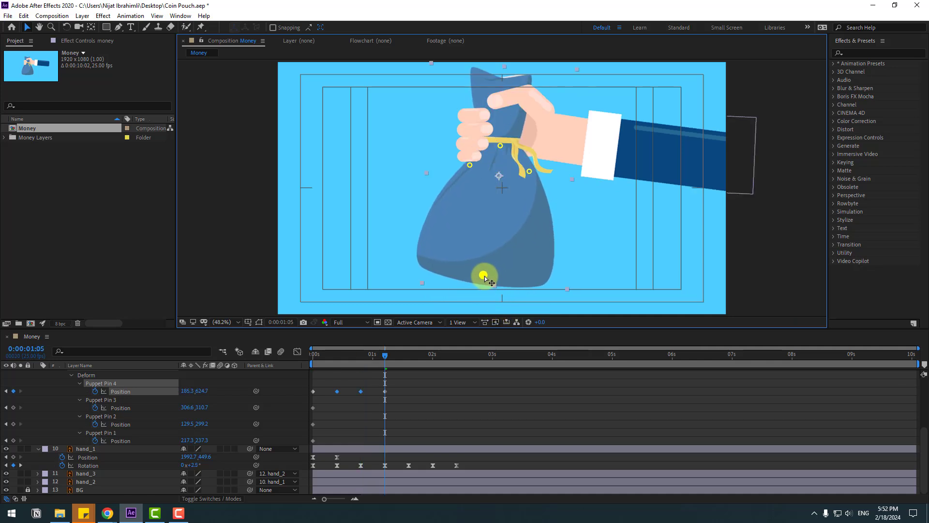
{"action": "key", "text": "shift+Page_Down"}
{"action": "key", "text": "shift+Page_Down"}
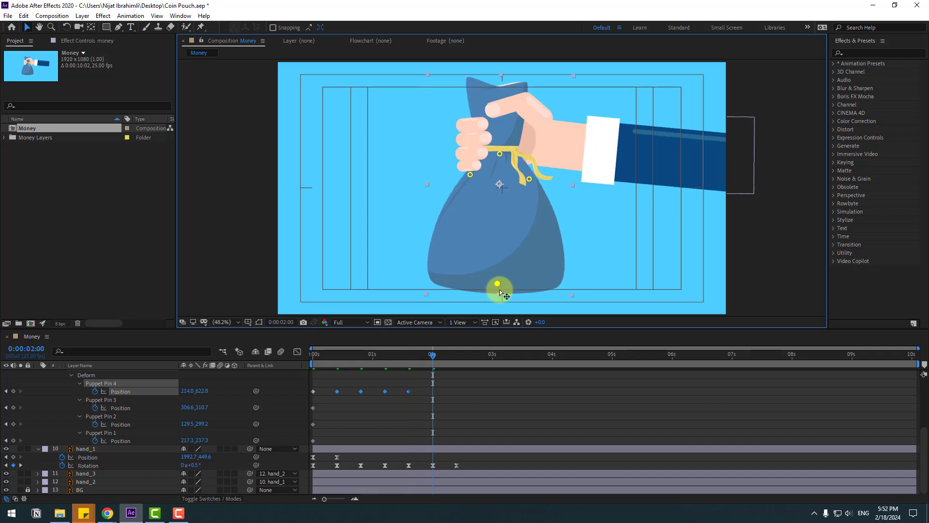
{"action": "key", "text": "shift+Page_Down"}
{"action": "left_click", "coordinate": [488, 387]}
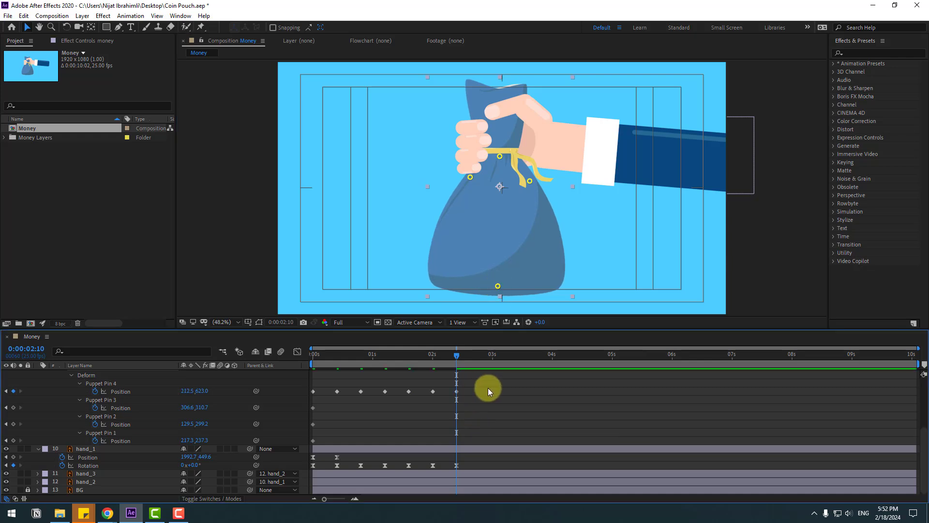
Step: Apply Easy Ease to all of Puppet Pin 4's position keyframes and preview the bag's sway
{"action": "left_click_drag", "start_coordinate": [488, 387], "coordinate": [312, 395]}
{"action": "right_click", "coordinate": [313, 391]}
{"action": "mouse_move", "coordinate": [367, 385]}
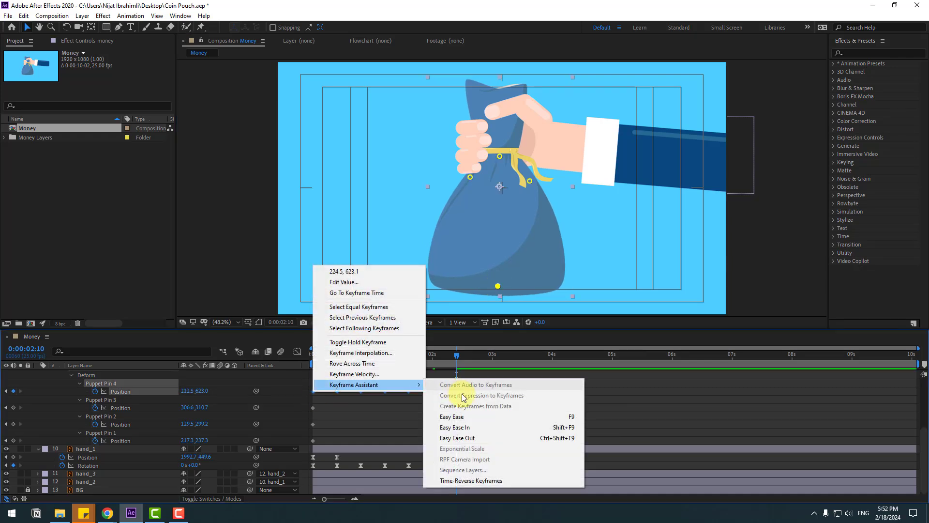
{"action": "left_click", "coordinate": [452, 416]}
{"action": "key", "text": "space"}
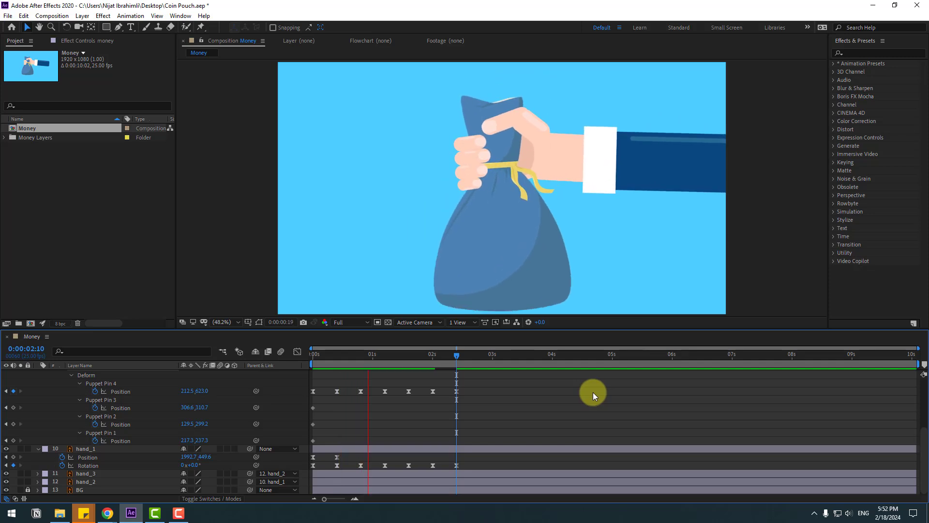
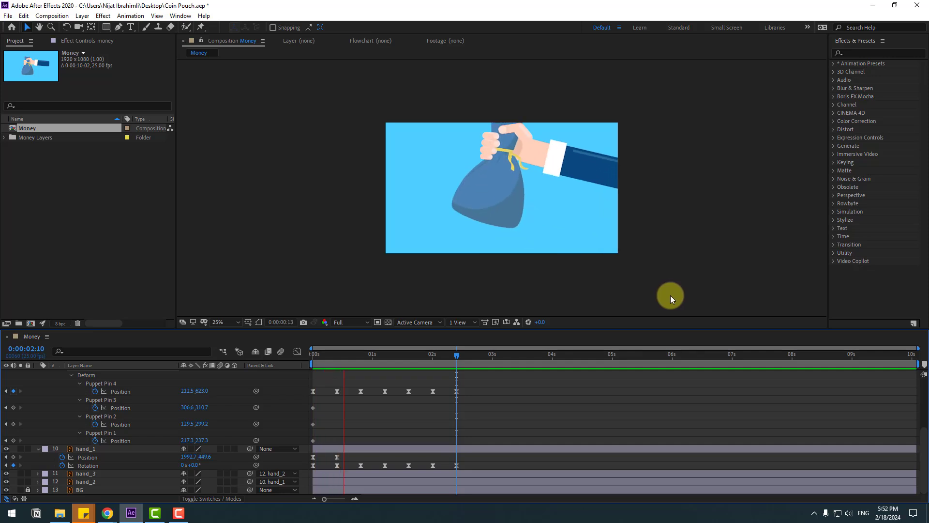
{"action": "key", "text": "space"}
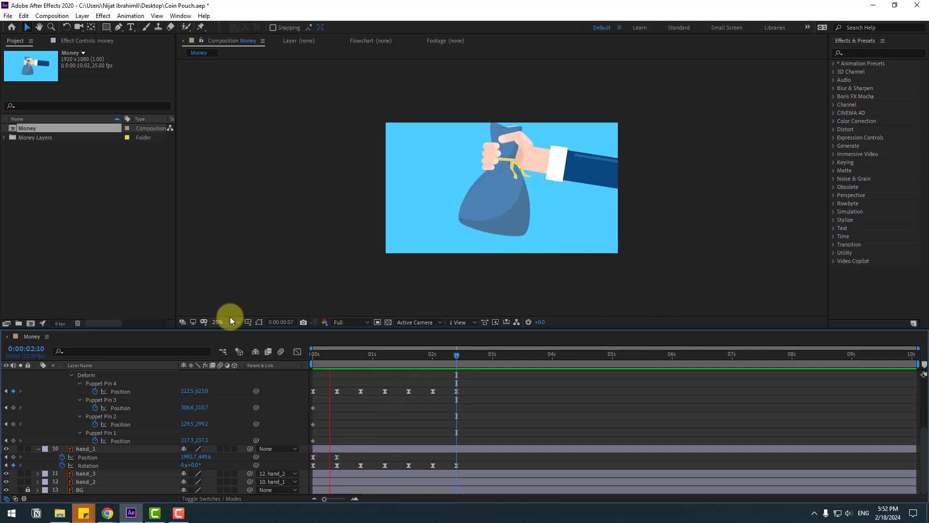
Step: Fit the composition to the viewer, end the work area at 0:00:02:17, and preview the shortened loop
{"action": "left_click", "coordinate": [230, 322]}
{"action": "left_click", "coordinate": [233, 339]}
{"action": "left_click", "coordinate": [473, 356]}
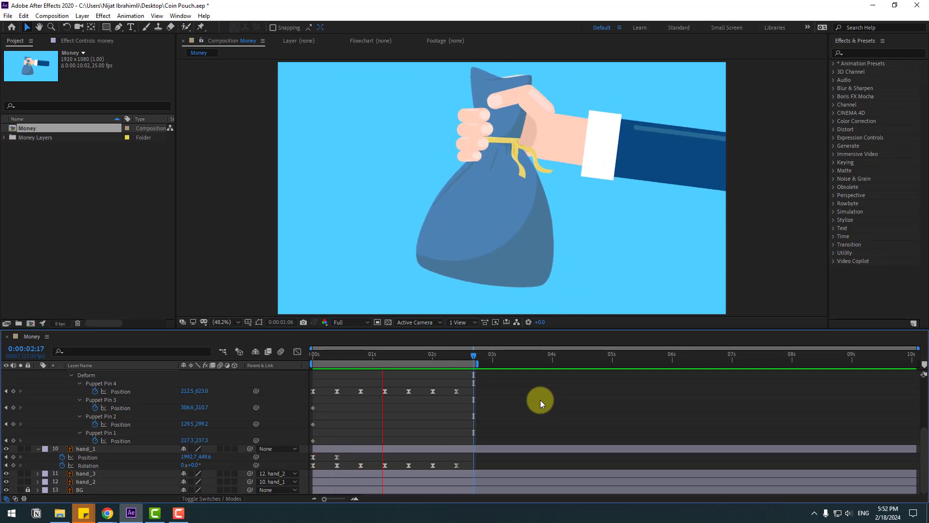
{"action": "key", "text": "space"}
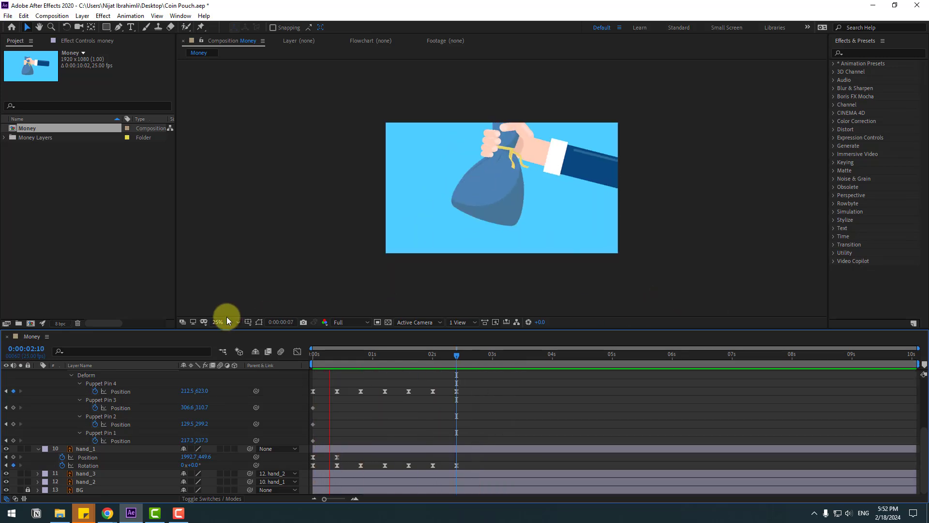
{"action": "left_click", "coordinate": [230, 322]}
{"action": "left_click", "coordinate": [232, 339]}
{"action": "left_click", "coordinate": [472, 357]}
{"action": "key", "text": "Page_Down"}
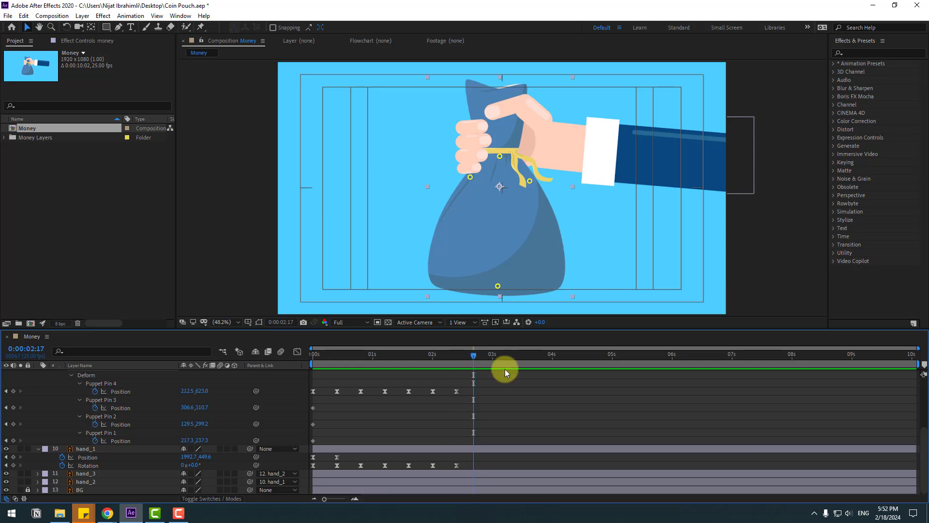
{"action": "key", "text": "n"}
{"action": "key", "text": "space"}
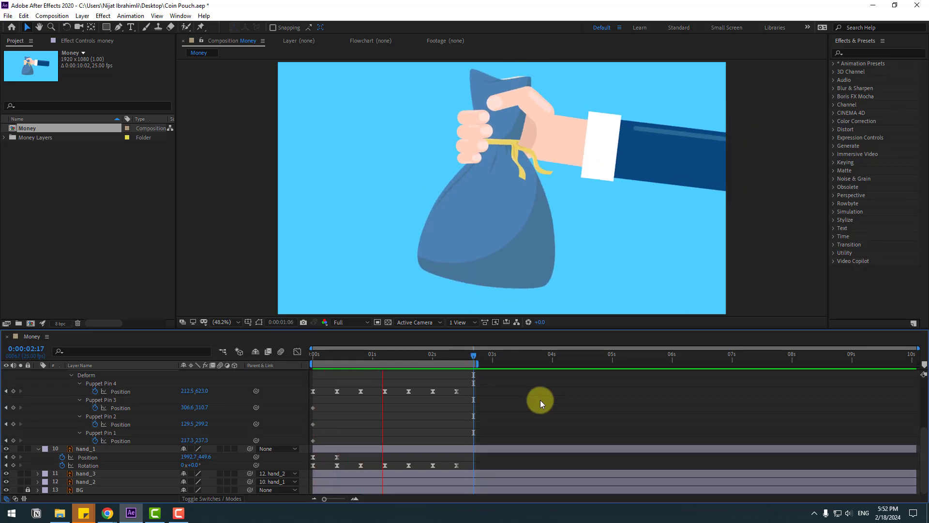
{"action": "key", "text": "space"}
Step: Collapse the money layer and add rotation keyframes to layers 1 and 2 at 0:00:00:00
{"action": "scroll", "coordinate": [540, 399], "scroll_direction": "up", "scroll_amount": 3}
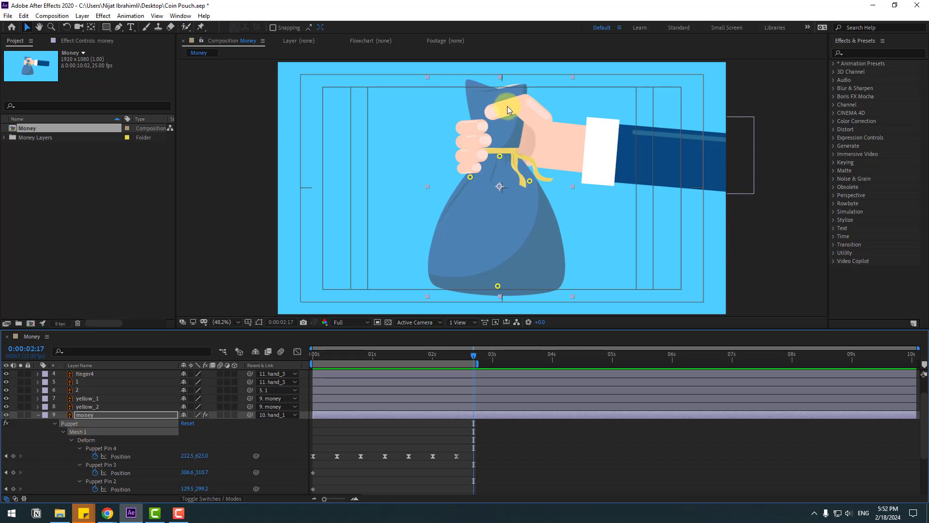
{"action": "left_click", "coordinate": [39, 414]}
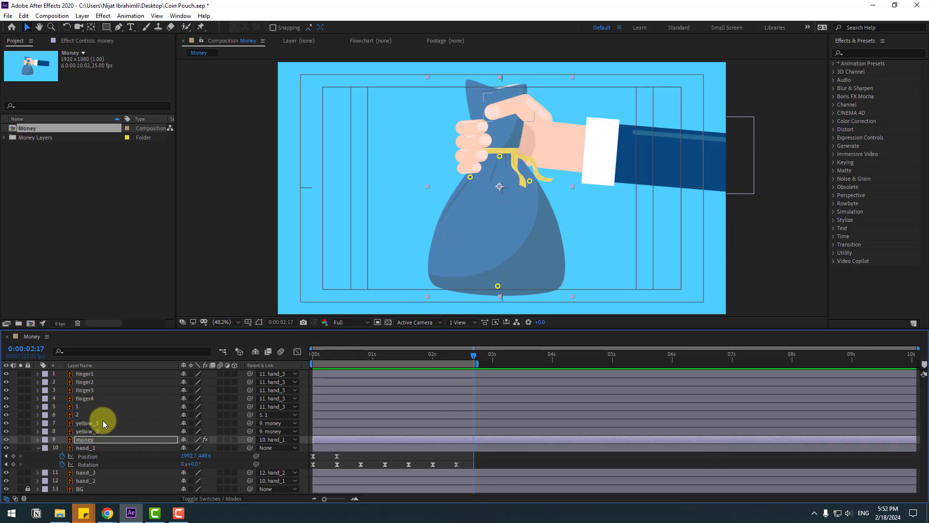
{"action": "left_click", "coordinate": [79, 414]}
{"action": "left_click", "coordinate": [79, 406], "text": "shift"}
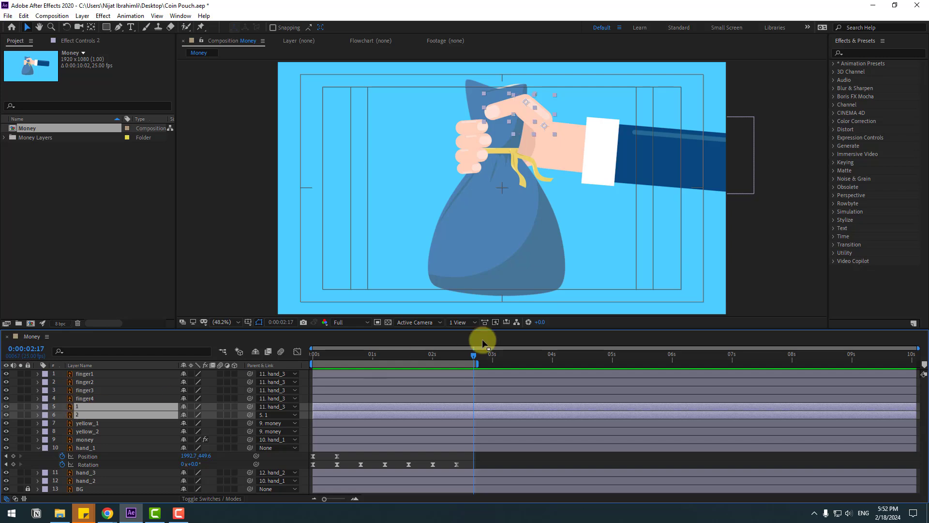
{"action": "left_click_drag", "start_coordinate": [420, 355], "coordinate": [312, 362]}
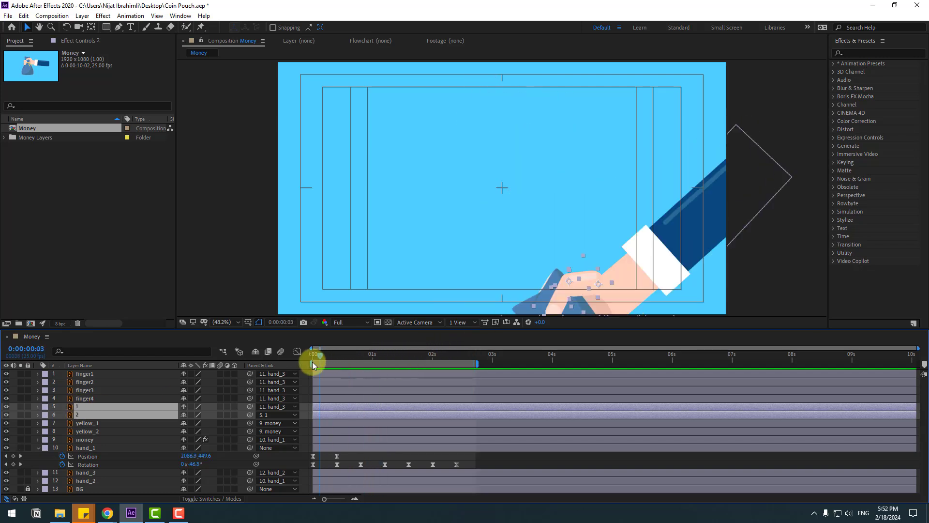
{"action": "key", "text": "r"}
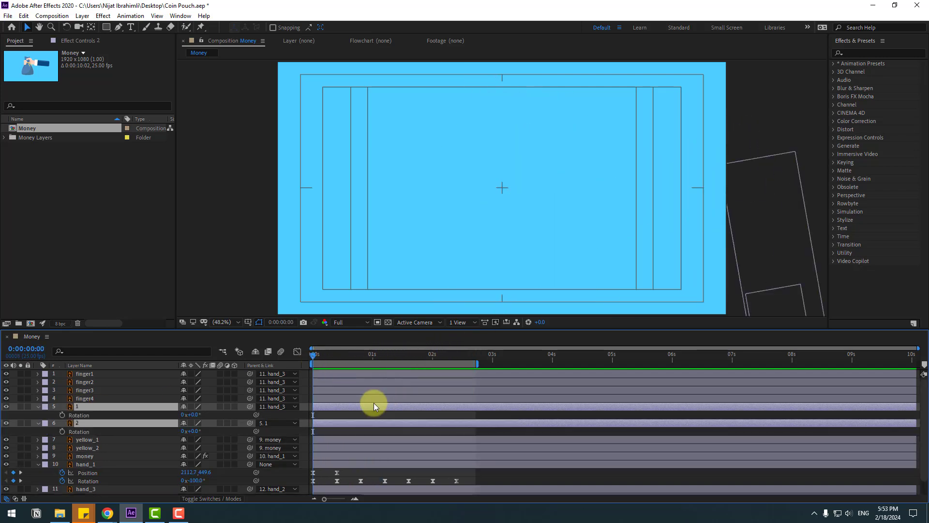
{"action": "left_click", "coordinate": [63, 415]}
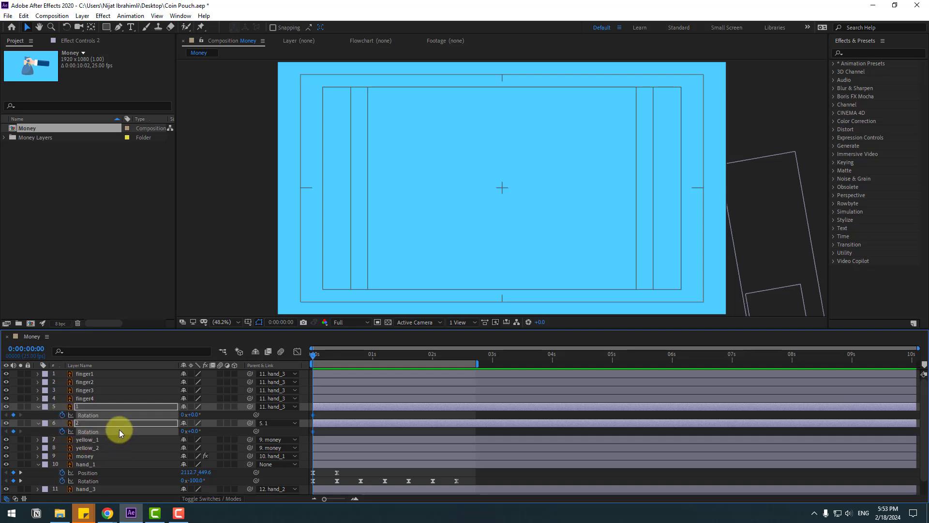
Step: Keyframe rotation changes on layers 1 and 2 together every 10 frames from 0:00:00:10, ending at -16° at 0:00:02:10
{"action": "key", "text": "shift+Page_Down"}
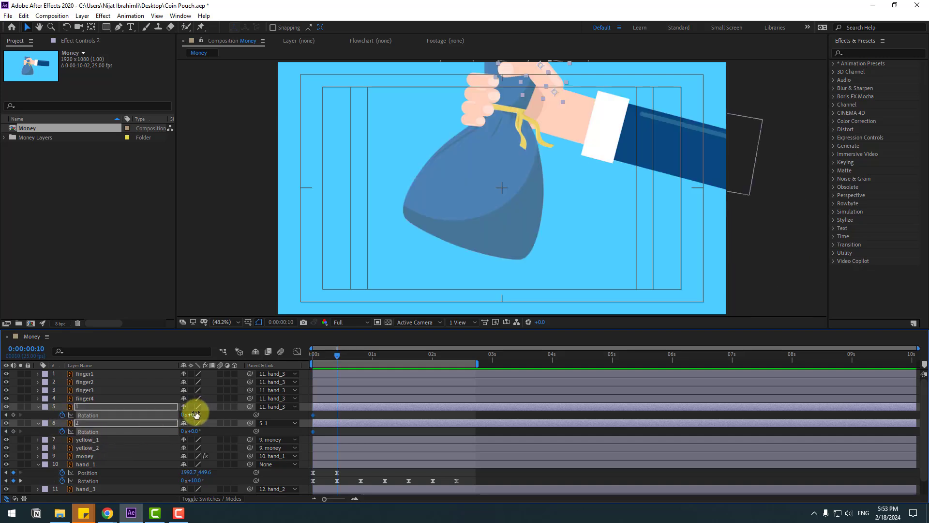
{"action": "mouse_move", "coordinate": [196, 414]}
{"action": "left_mouse_down"}
{"action": "mouse_move", "coordinate": [203, 411]}
{"action": "mouse_move", "coordinate": [182, 421]}
{"action": "mouse_move", "coordinate": [196, 419]}
{"action": "left_mouse_up"}
{"action": "key", "text": "shift+Page_Down"}
{"action": "key", "text": "shift+Page_Down"}
{"action": "key", "text": "shift+Page_Down"}
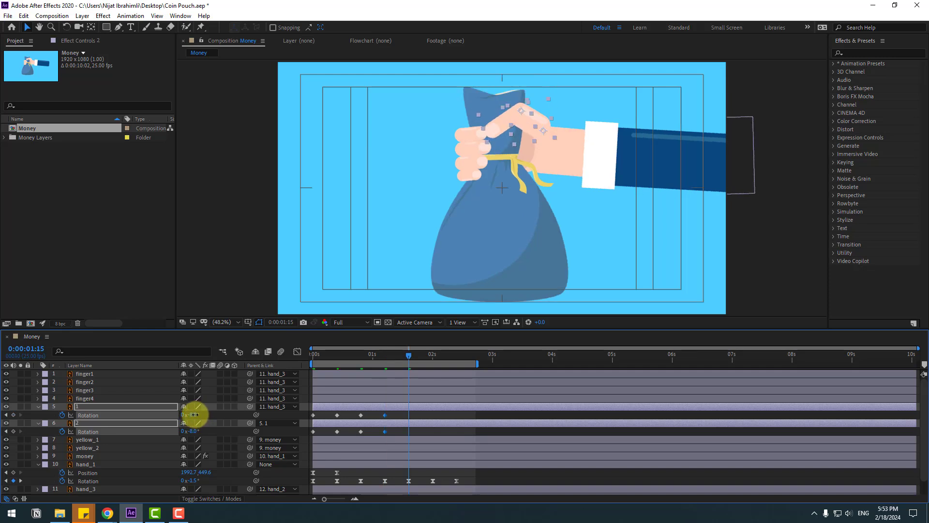
{"action": "key", "text": "shift+Page_Down"}
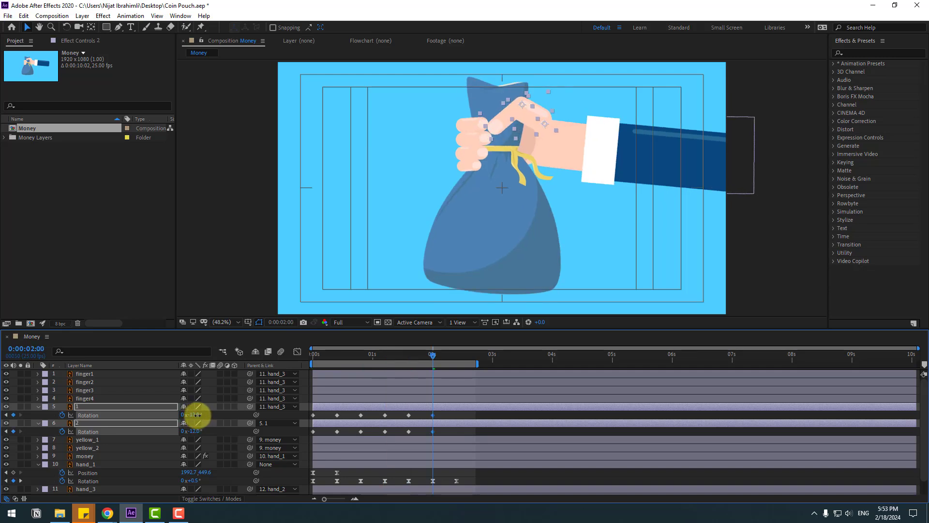
{"action": "key", "text": "shift+Page_Down"}
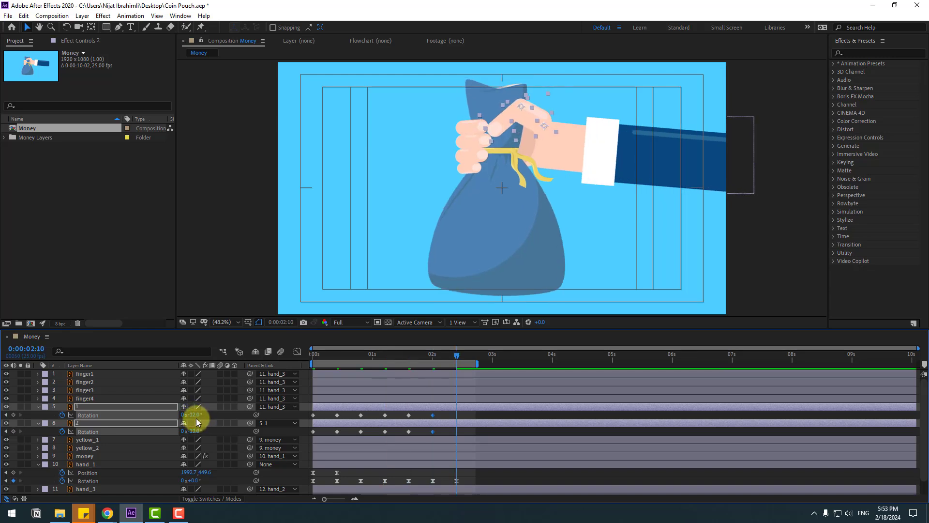
{"action": "left_click_drag", "start_coordinate": [197, 422], "coordinate": [190, 413]}
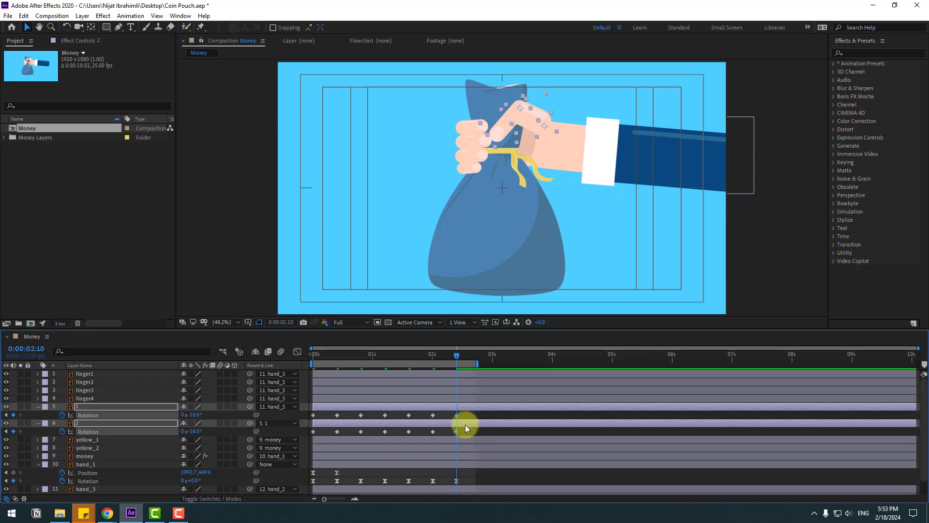
Step: Apply Easy Ease to all rotation keyframes of layers 1 and 2 and preview the animation
{"action": "right_click", "coordinate": [311, 433]}
{"action": "mouse_move", "coordinate": [363, 426]}
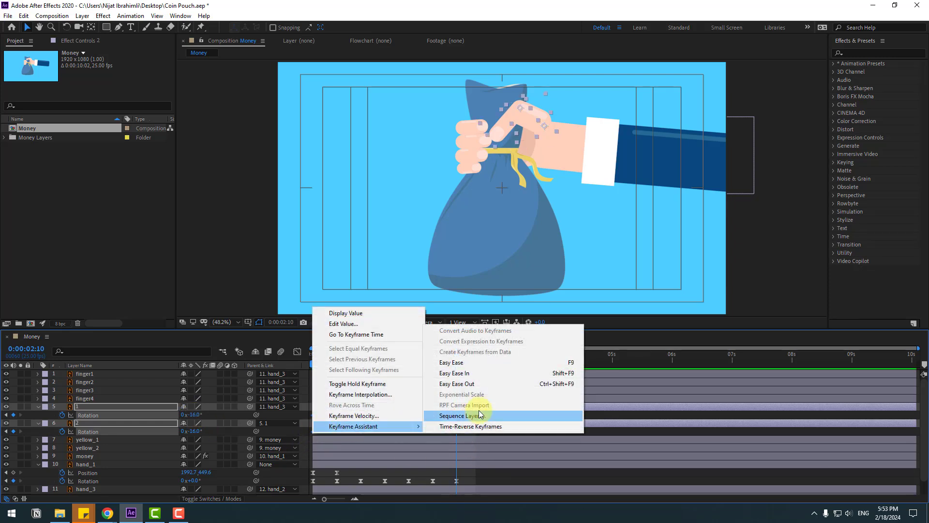
{"action": "left_click", "coordinate": [472, 366]}
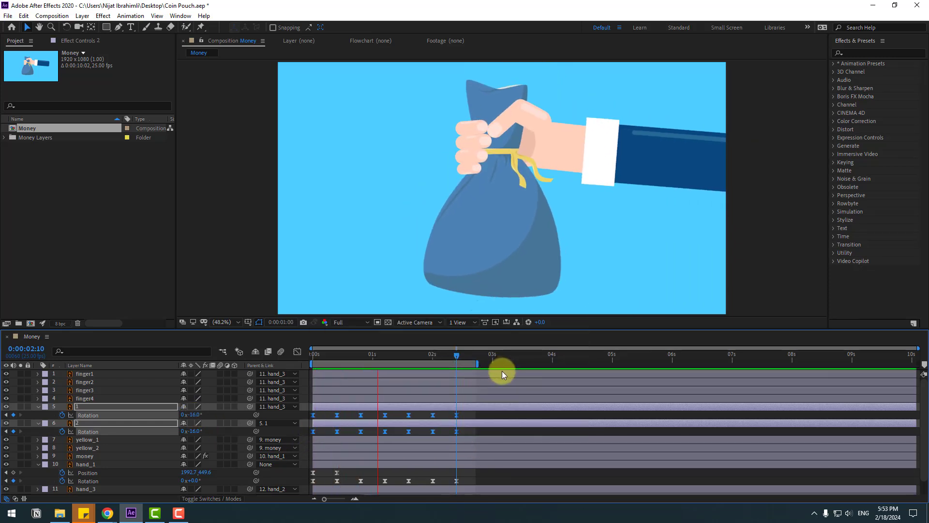
{"action": "key", "text": "space"}
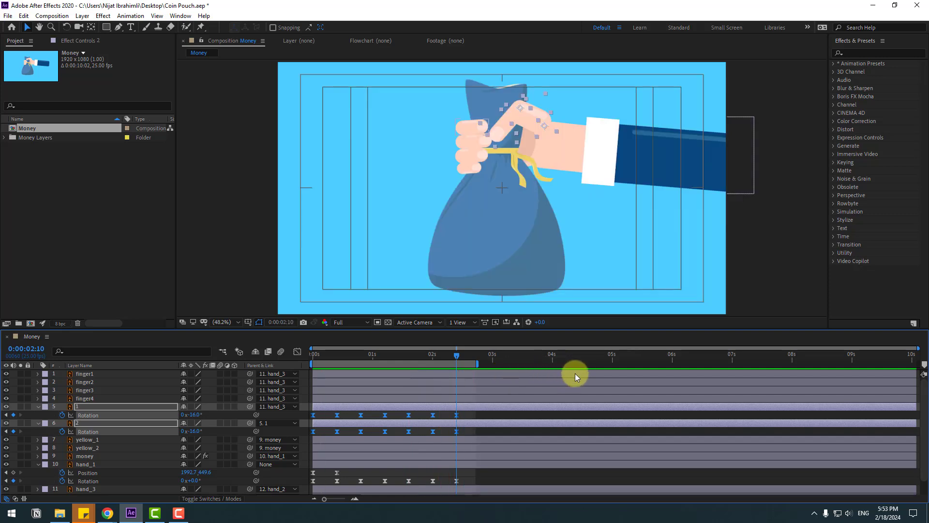
Step: Collapse layers 1 and 2 and add rotation keyframes to finger1 through finger4 at 0:00:00:00
{"action": "left_click_drag", "start_coordinate": [321, 356], "coordinate": [313, 356]}
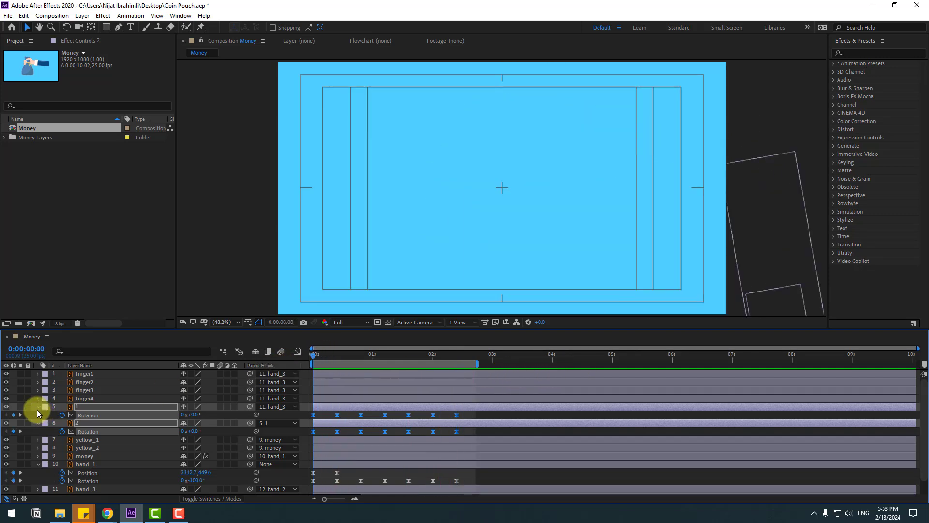
{"action": "key", "text": "u"}
{"action": "left_click", "coordinate": [102, 397]}
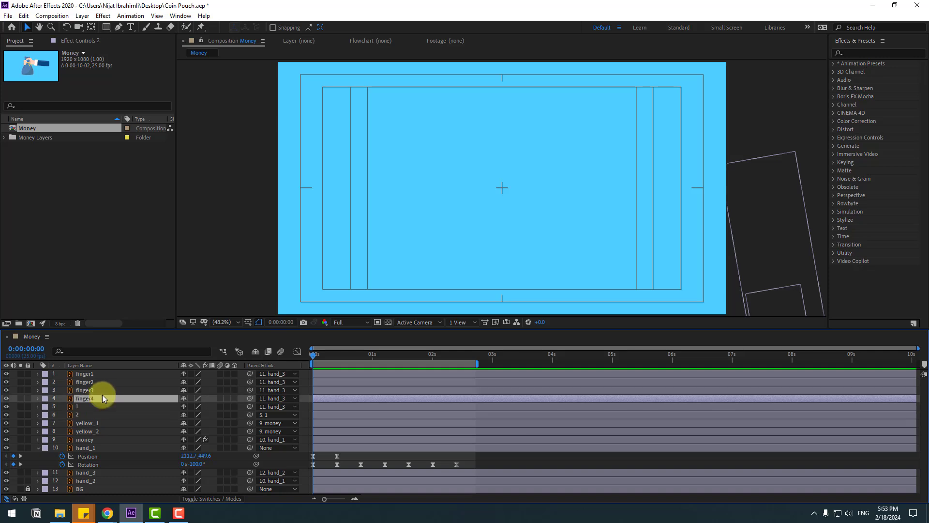
{"action": "left_click", "coordinate": [94, 375], "text": "shift"}
{"action": "key", "text": "u"}
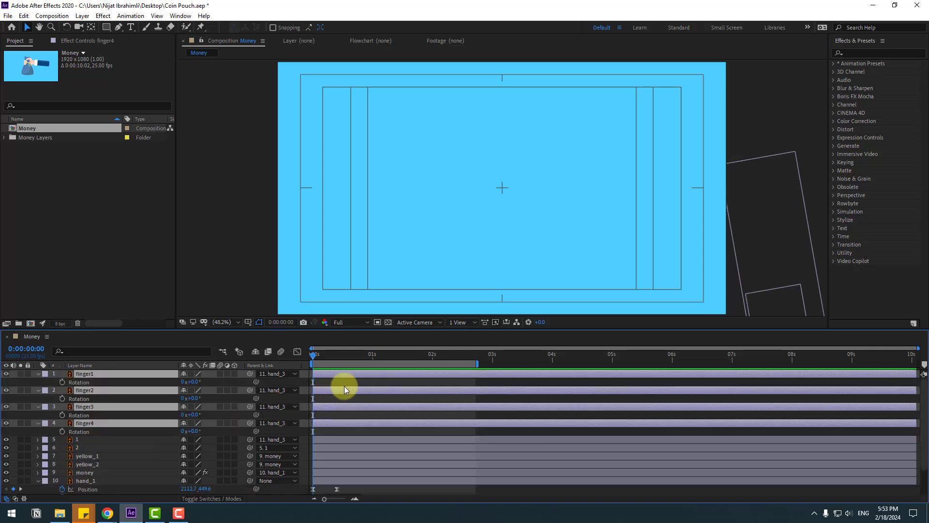
{"action": "left_click", "coordinate": [62, 382]}
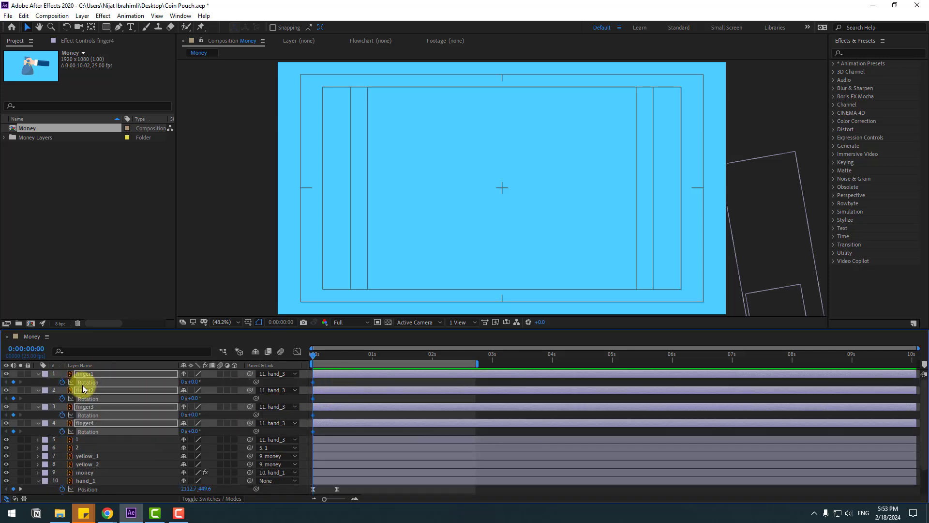
Step: Keyframe all four fingers' rotation together every 10 frames: 10° at 0:00:00:10, -1° at 0:00:00:20, ending at 2° at 0:00:01:15
{"action": "key", "text": "shift+Page_Down"}
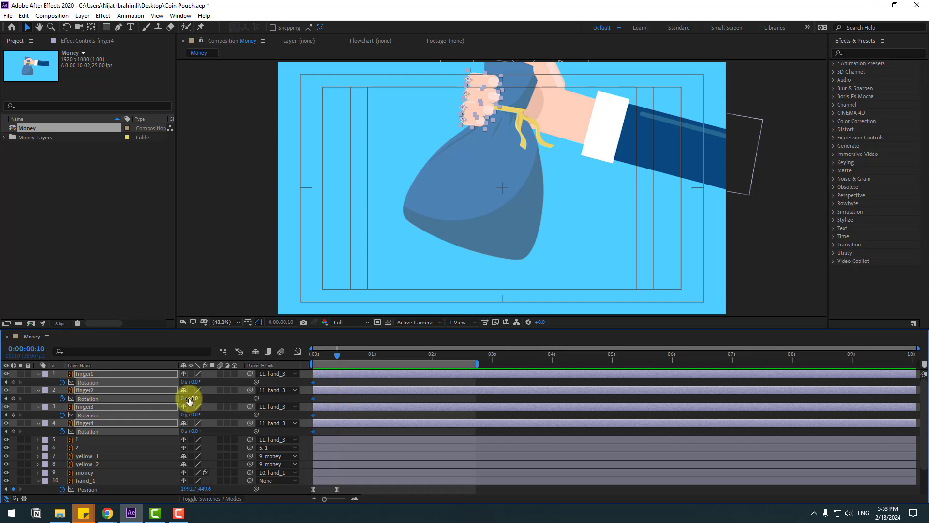
{"action": "left_click_drag", "start_coordinate": [194, 384], "coordinate": [198, 382]}
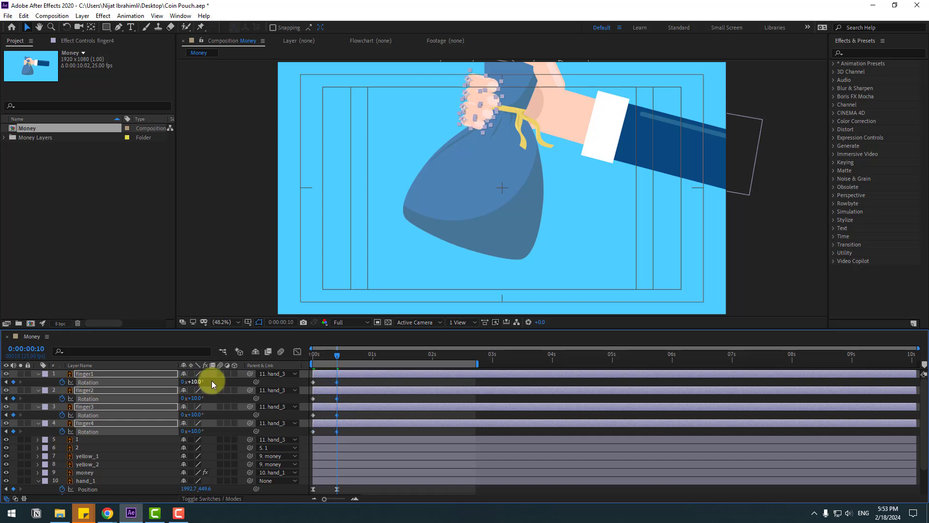
{"action": "key", "text": "shift+Page_Down"}
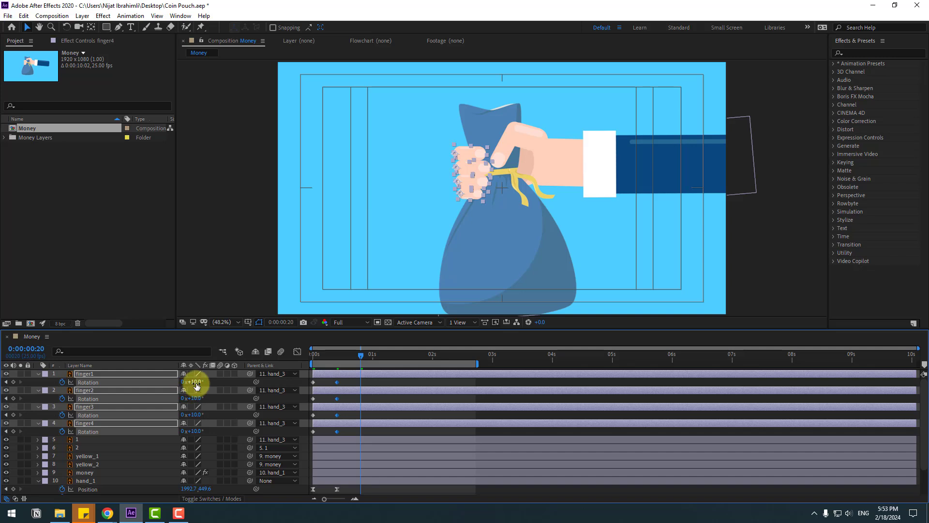
{"action": "key", "text": "shift+Page_Down"}
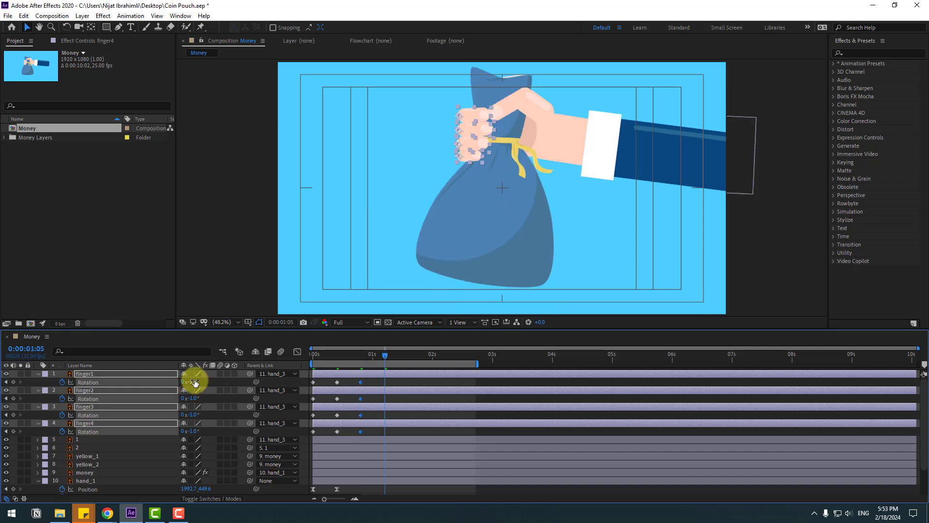
{"action": "key", "text": "shift+Page_Down"}
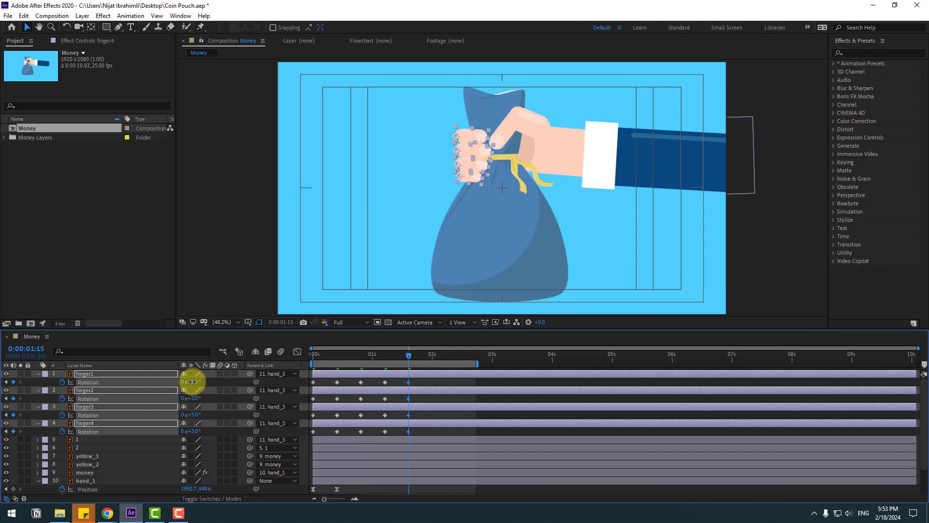
Step: Apply Easy Ease to all rotation keyframes of finger1 through finger4
{"action": "left_click_drag", "start_coordinate": [417, 381], "coordinate": [312, 431]}
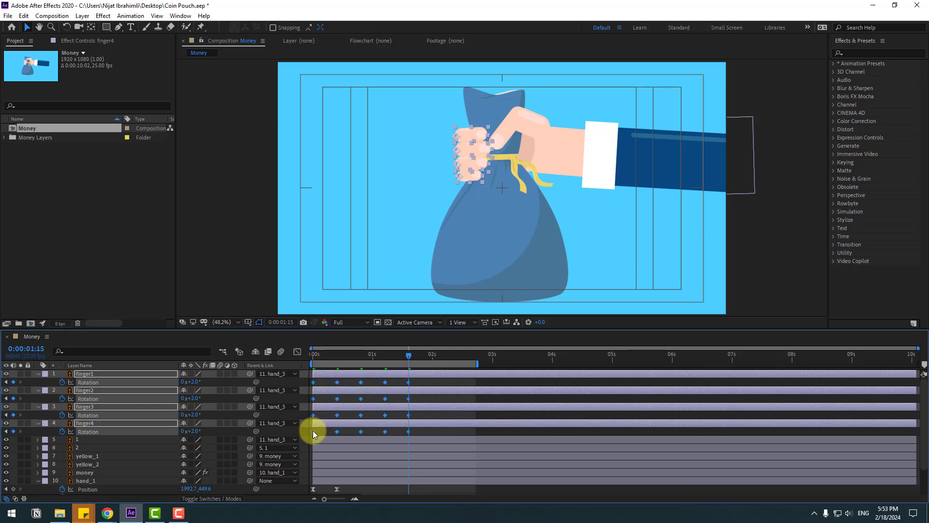
{"action": "right_click", "coordinate": [313, 430]}
{"action": "mouse_move", "coordinate": [377, 424]}
{"action": "left_click", "coordinate": [452, 360]}
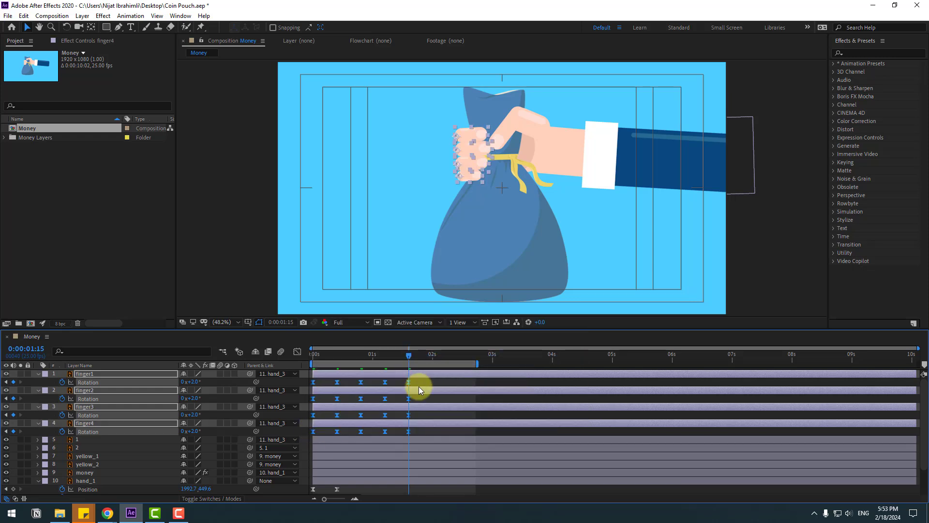
Step: Stretch the four fingers' rotation keyframes proportionally so the last ones fall just past 2 seconds, and preview the result
{"action": "left_click_drag", "start_coordinate": [408, 383], "coordinate": [435, 382]}
{"action": "left_click", "coordinate": [507, 382]}
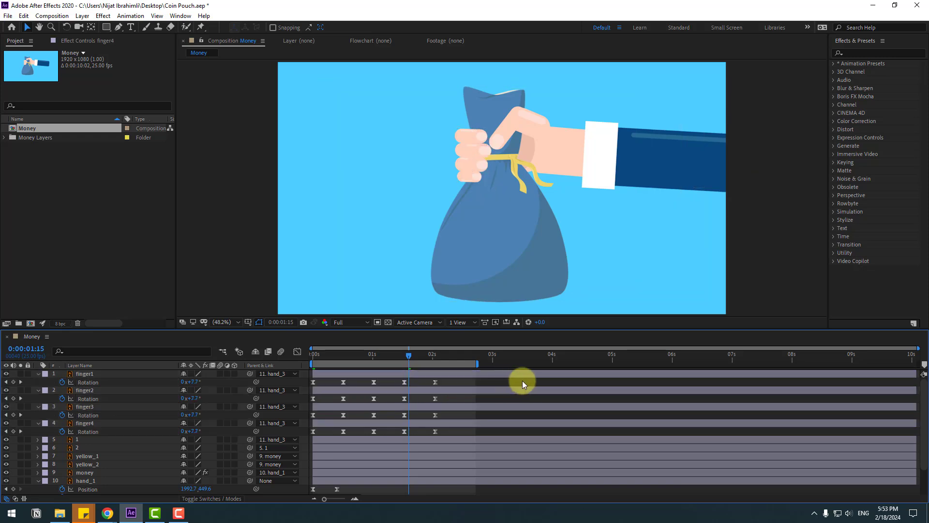
{"action": "key", "text": "space"}
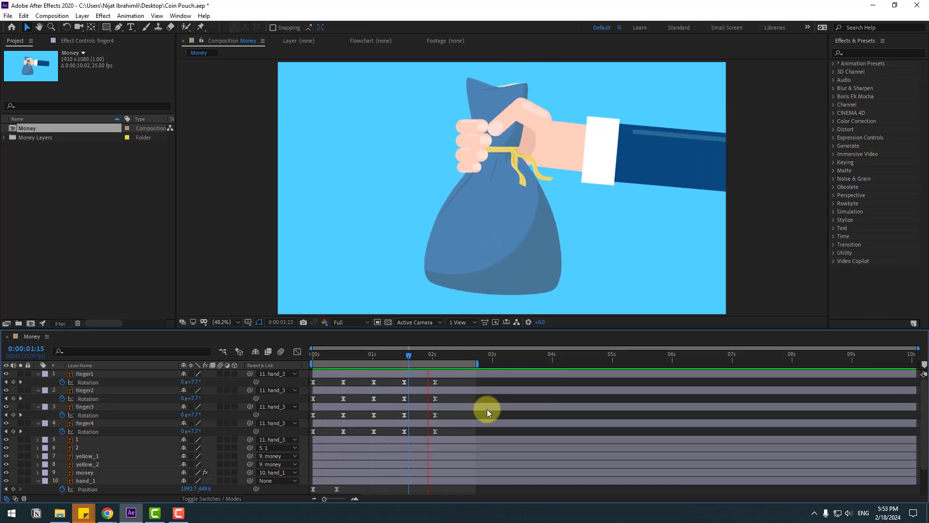
{"action": "key", "text": "space"}
Step: Stagger the finger rotations by delaying the keyframes of finger2, finger3 and finger4 by about 5, 10 and 16 frames, and preview the motion
{"action": "left_click_drag", "start_coordinate": [447, 380], "coordinate": [329, 387]}
{"action": "left_click_drag", "start_coordinate": [450, 401], "coordinate": [335, 416]}
{"action": "left_click_drag", "start_coordinate": [440, 434], "coordinate": [351, 433]}
{"action": "key", "text": "space"}
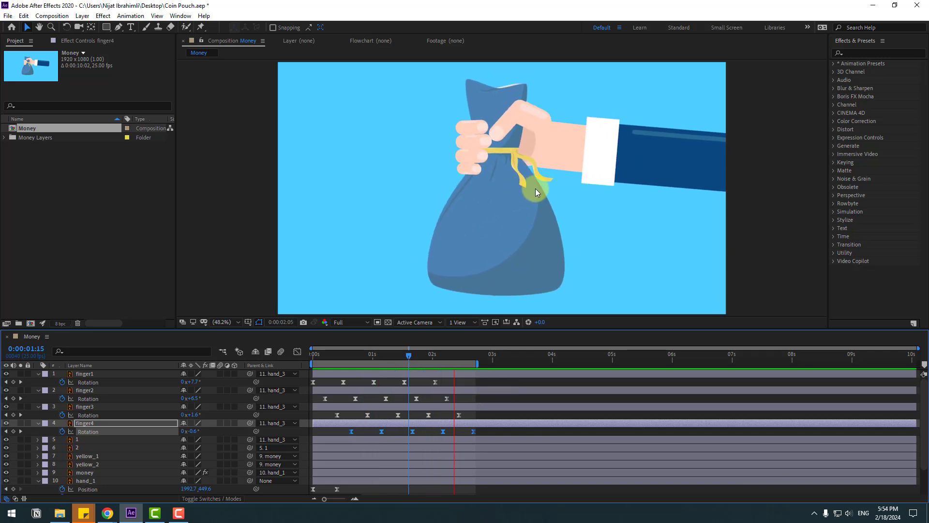
{"action": "scroll", "coordinate": [548, 187], "scroll_direction": "down", "scroll_amount": 2}
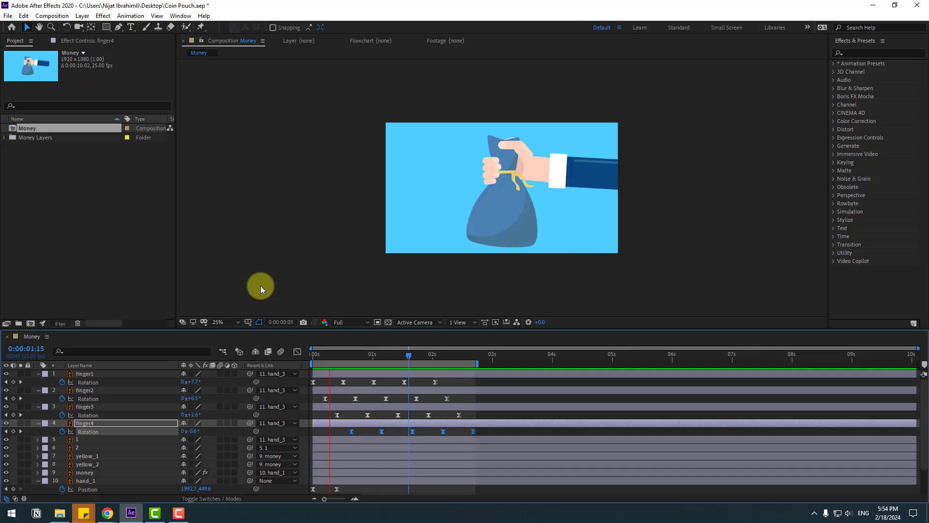
{"action": "left_click", "coordinate": [232, 326]}
{"action": "left_click", "coordinate": [230, 344]}
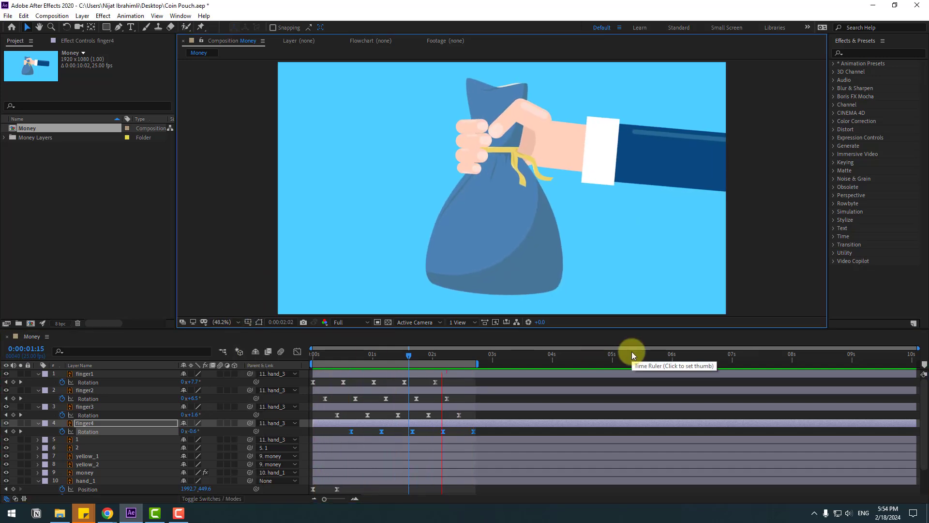